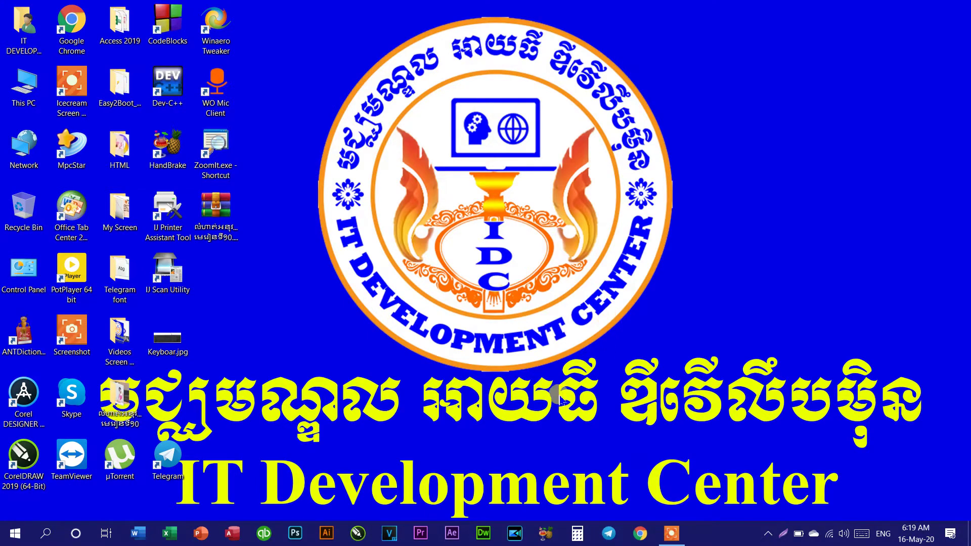
# Launch Premiere Pro 2020 and start a new project from the Home screen.
pyautogui.click(420, 533)
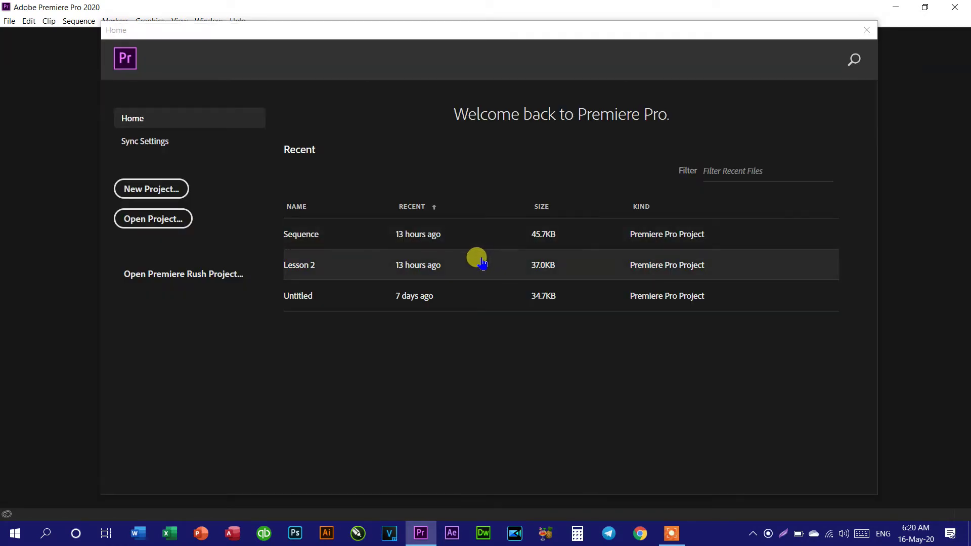
pyautogui.moveTo(337, 36); pyautogui.dragTo(346, 32)
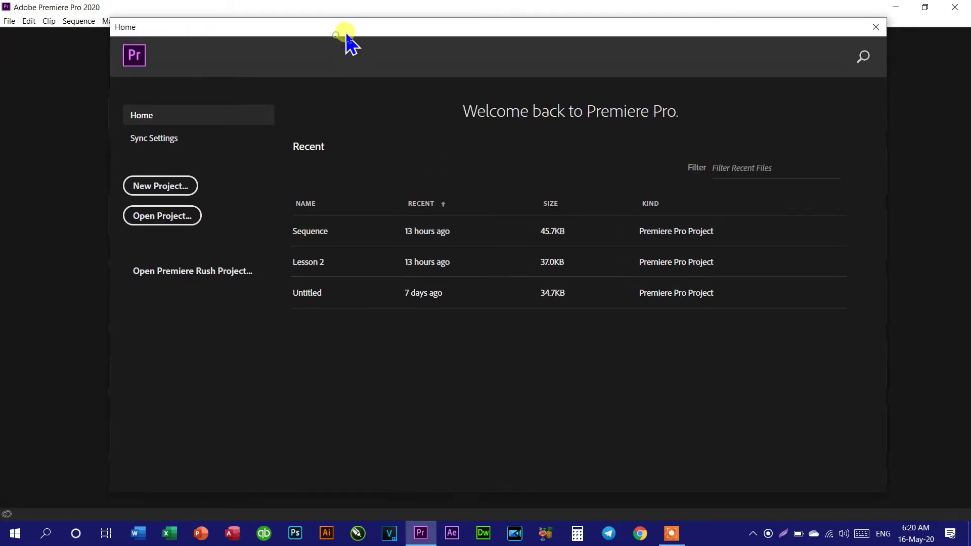
pyautogui.click(165, 185)
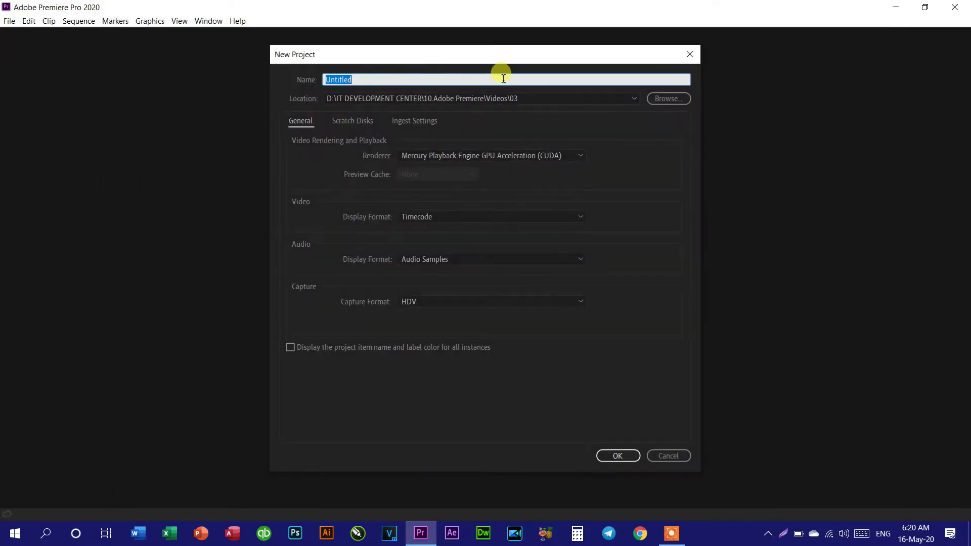
# Name the new project 'My workspace' and browse for its location.
pyautogui.write('My')
pyautogui.press('BackSpace')
pyautogui.write('work')
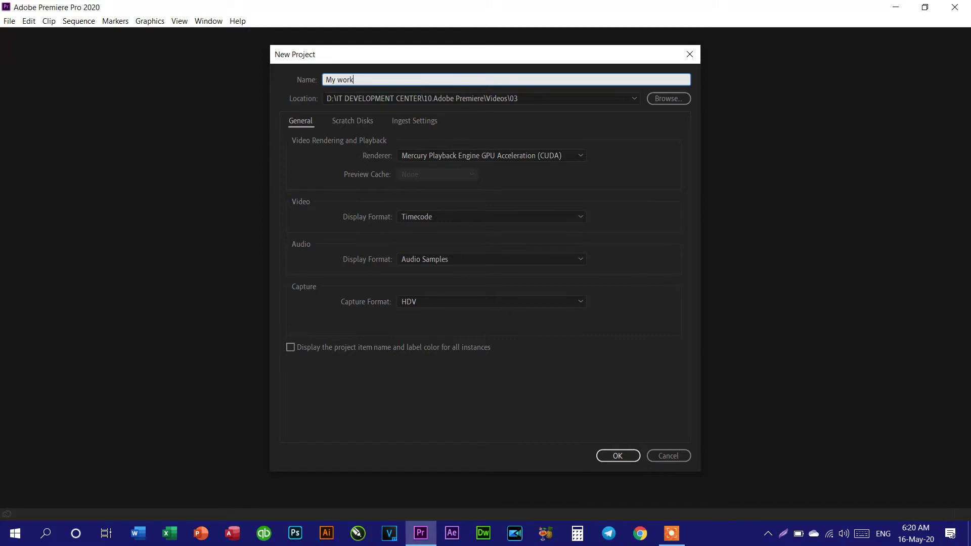
pyautogui.write('space')
pyautogui.click(662, 101)
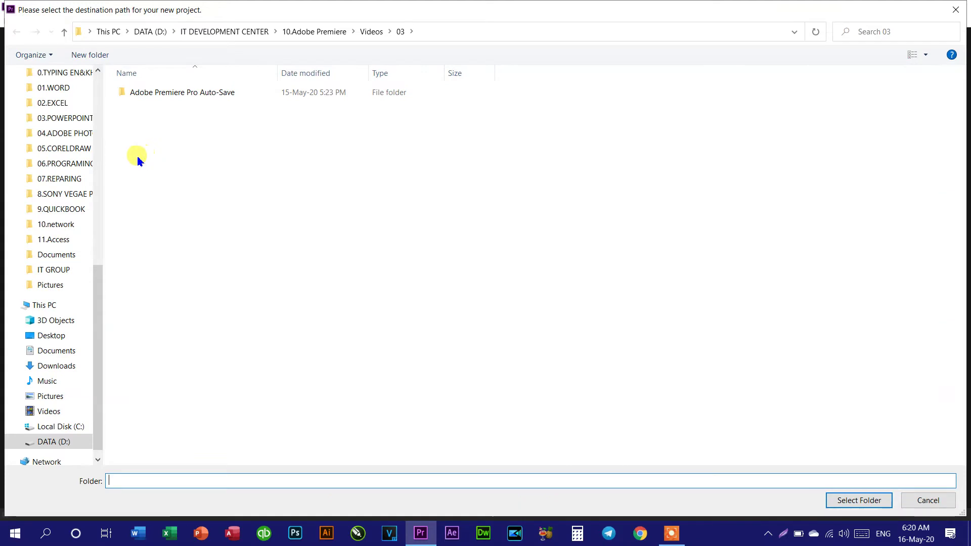
# Create a new folder '04' inside Videos and select it as the project location.
pyautogui.click(64, 31)
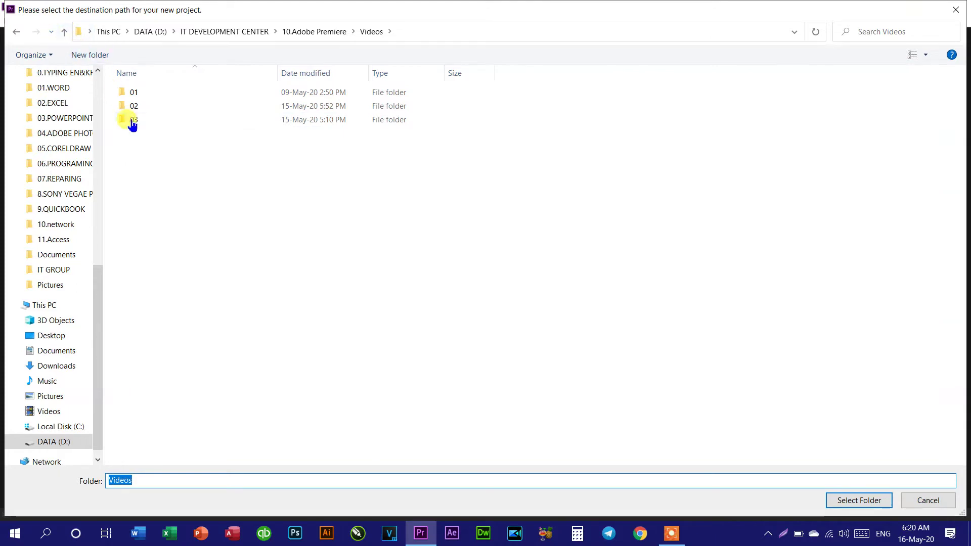
pyautogui.click(96, 56)
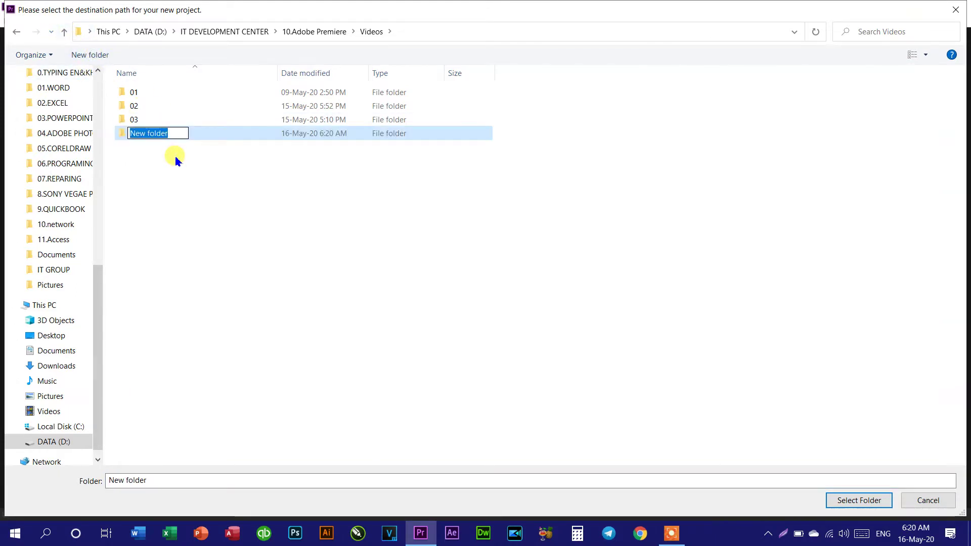
pyautogui.press('Right')
pyautogui.hotkey('ctrl', 'a')
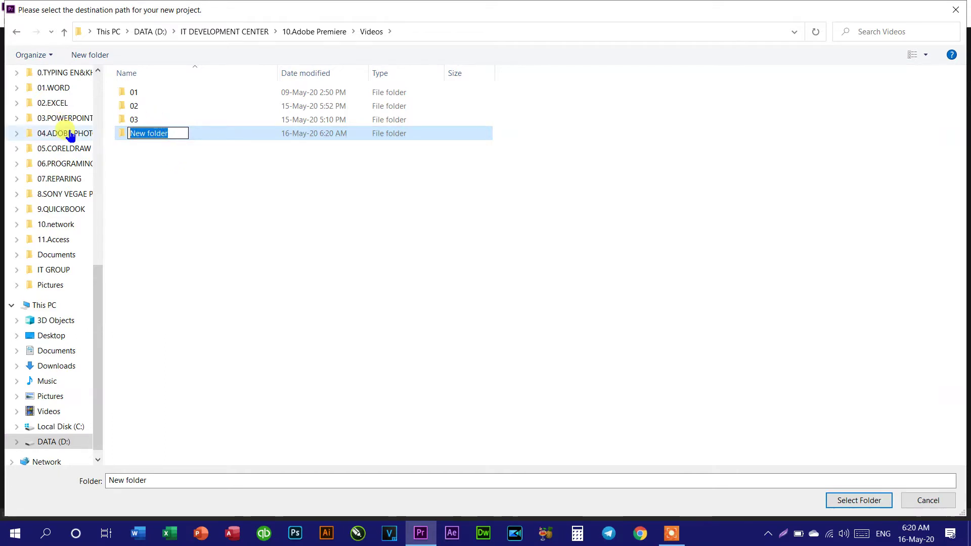
pyautogui.write('04')
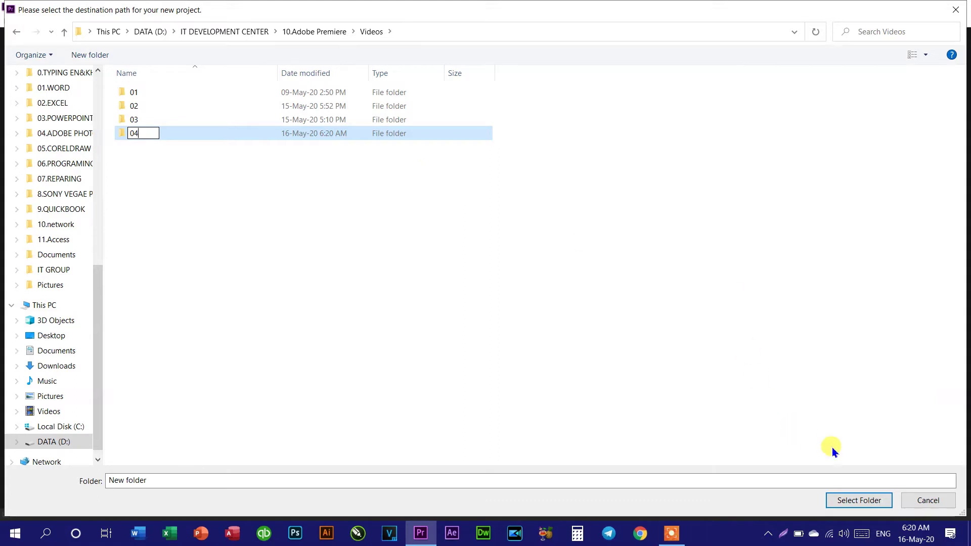
pyautogui.click(879, 497)
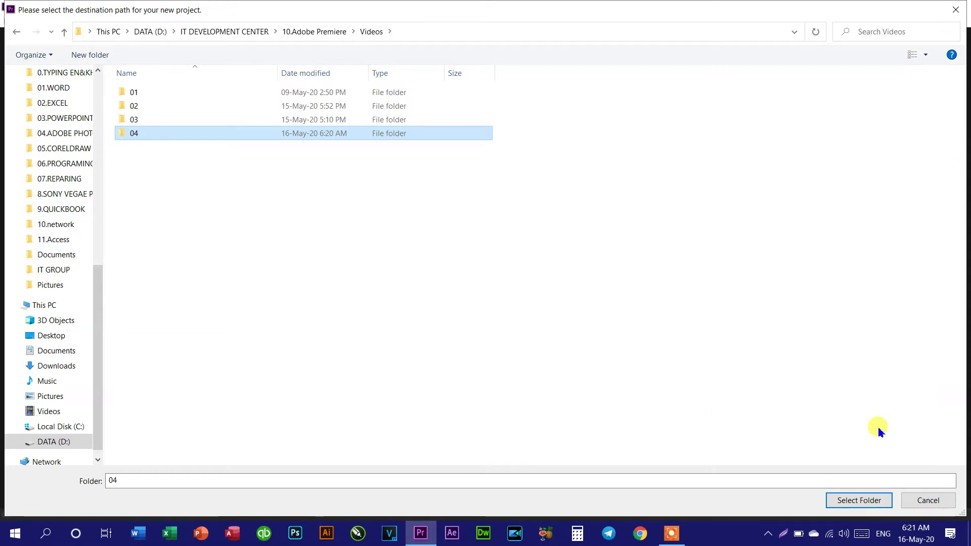
pyautogui.click(866, 502)
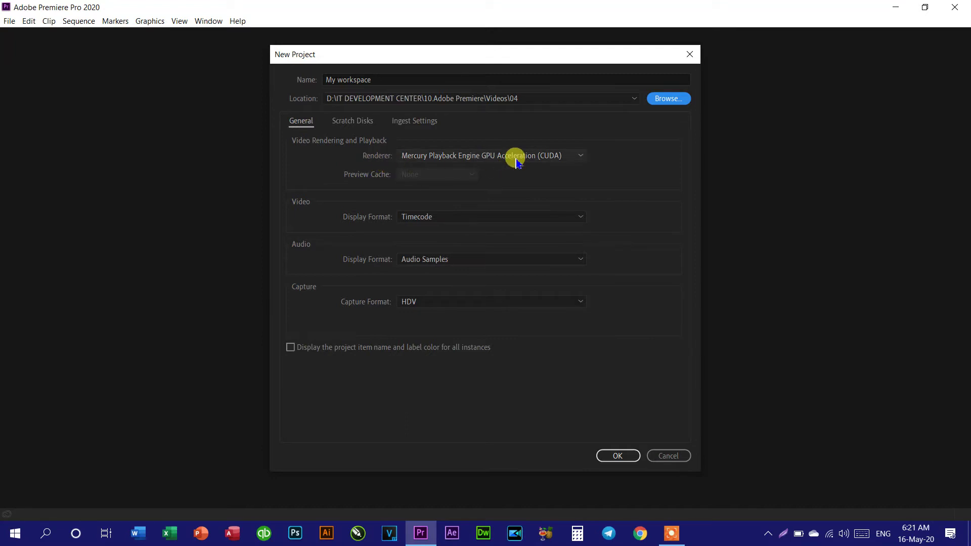
# Keep the CUDA GPU renderer and HDV capture format, then create the project.
pyautogui.click(583, 155)
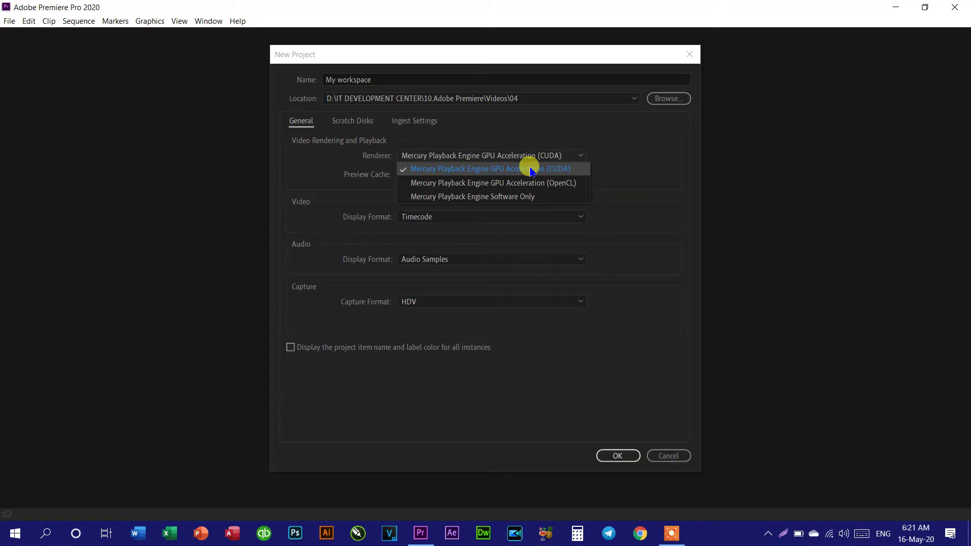
pyautogui.click(531, 170)
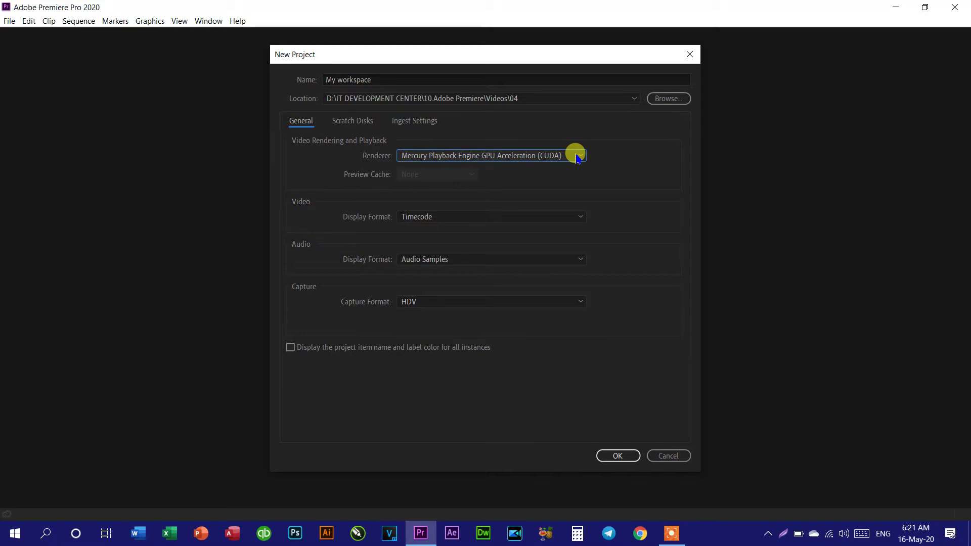
pyautogui.click(578, 157)
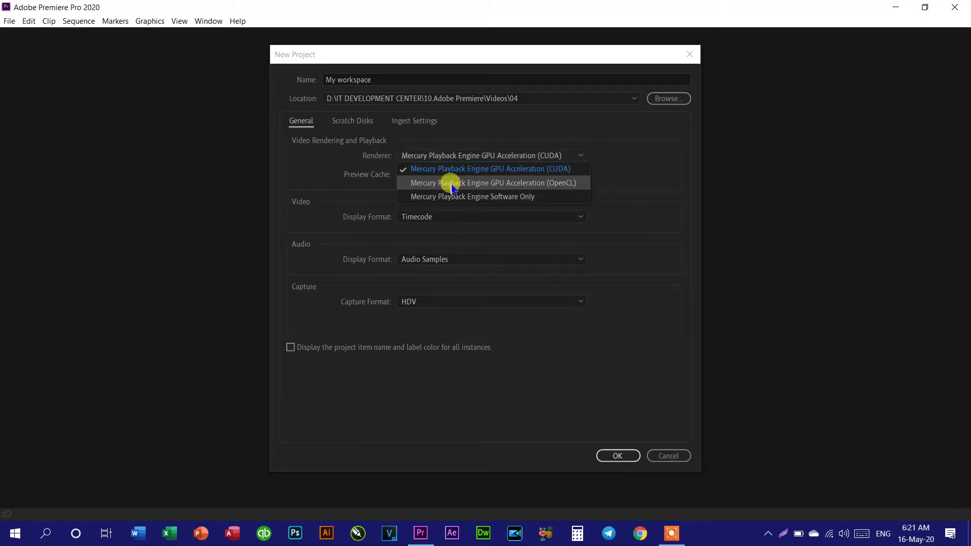
pyautogui.click(565, 171)
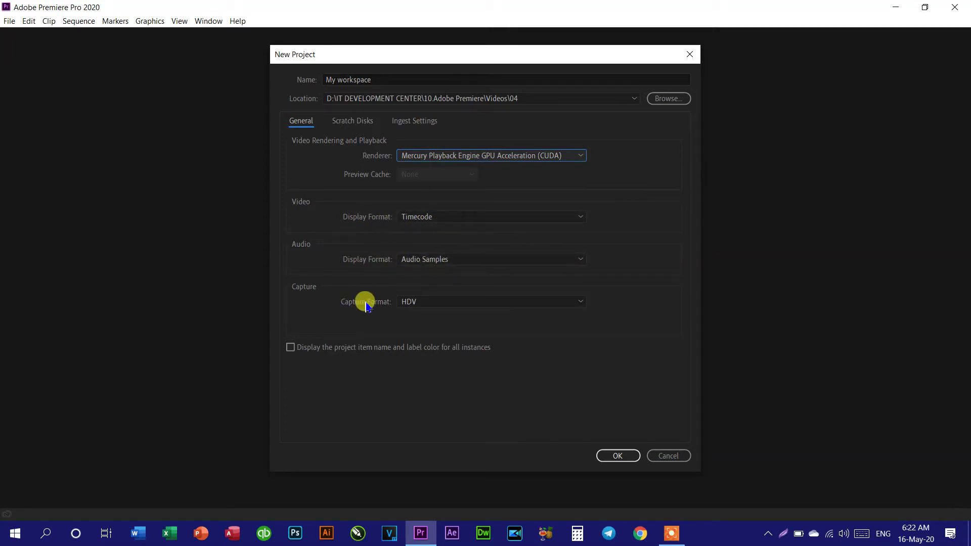
pyautogui.click(565, 306)
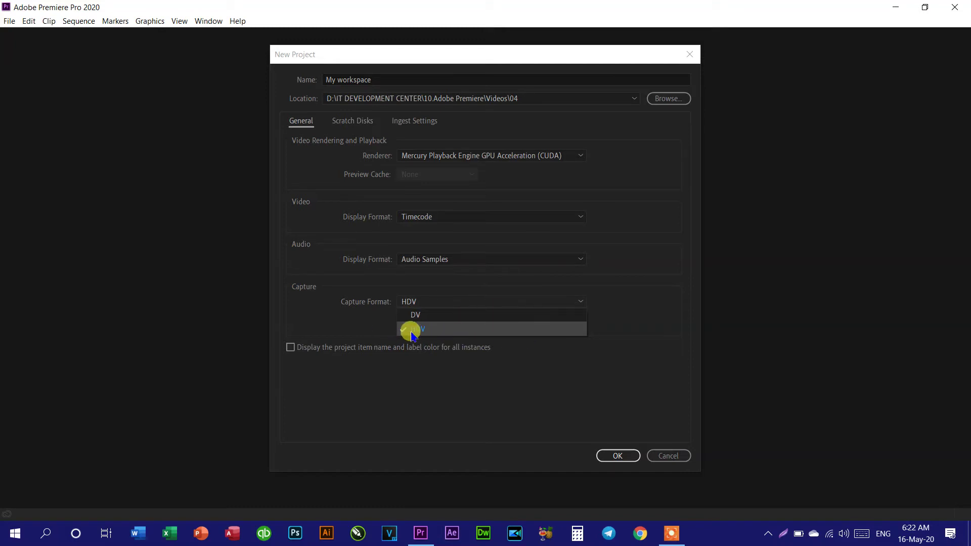
pyautogui.click(432, 329)
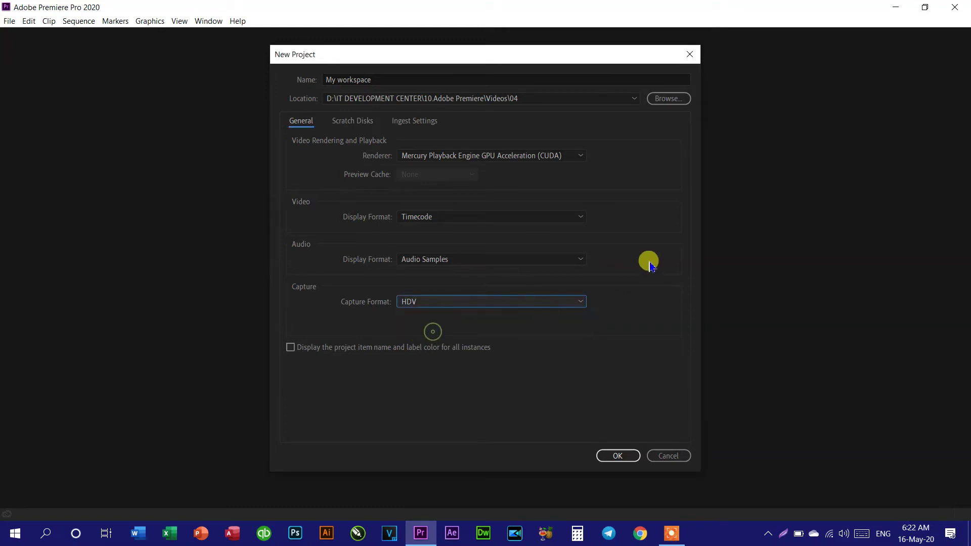
pyautogui.click(623, 451)
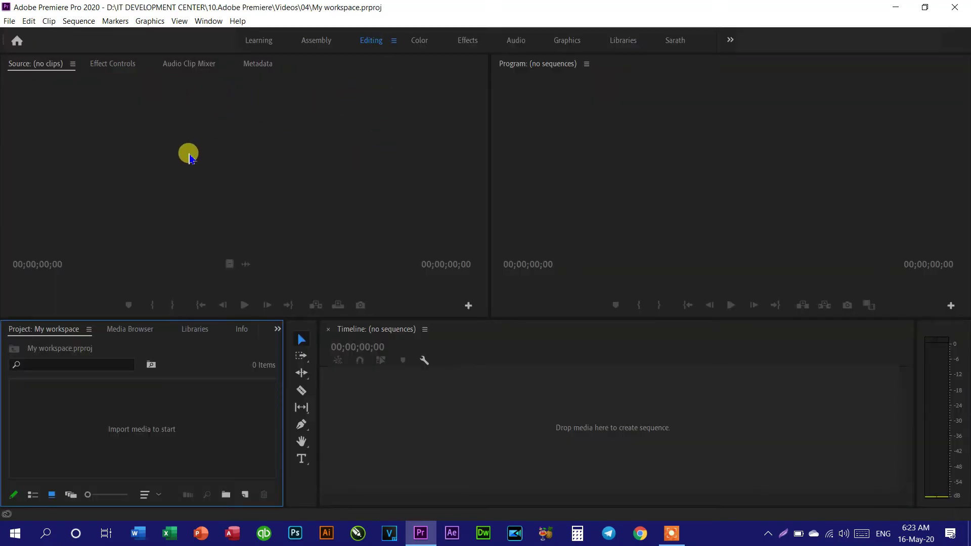
pyautogui.click(50, 69)
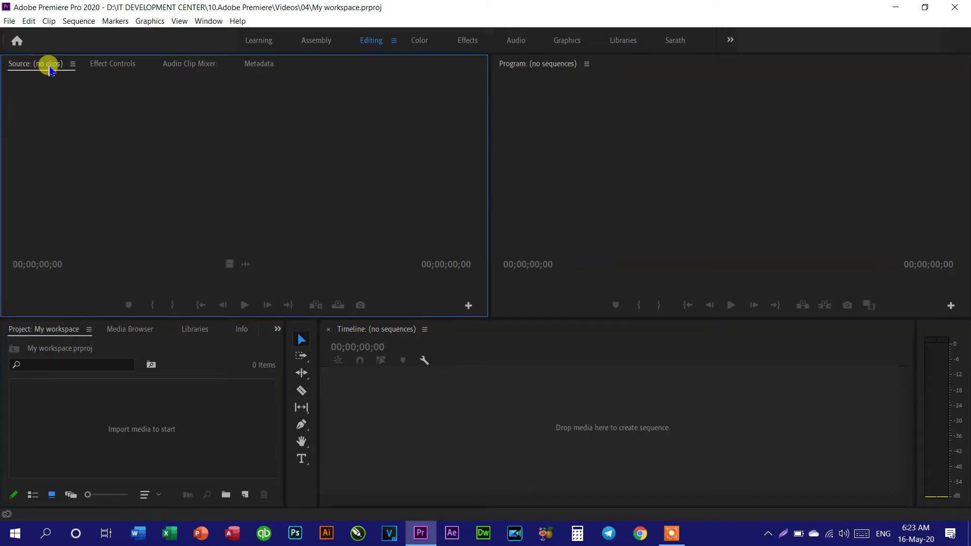
pyautogui.click(565, 132)
pyautogui.click(208, 128)
pyautogui.click(613, 145)
pyautogui.click(555, 402)
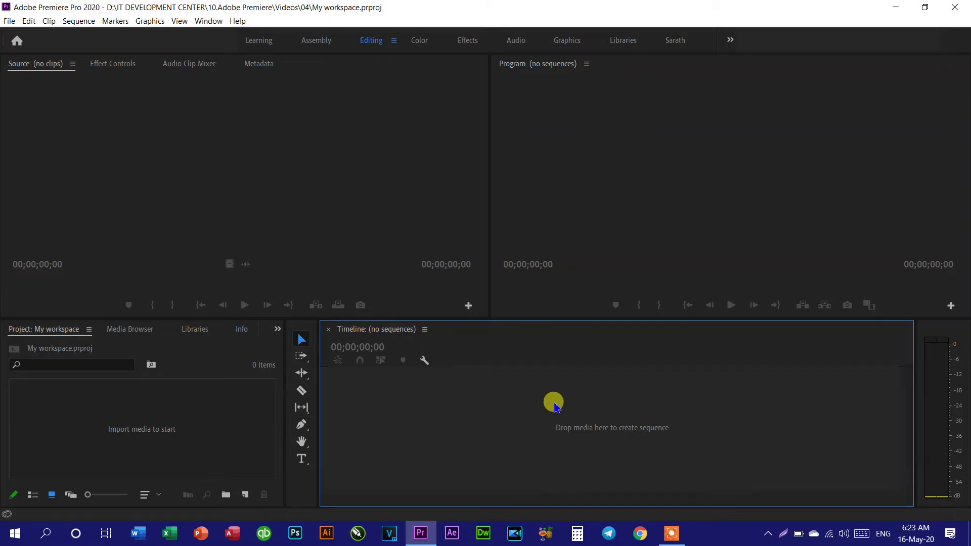
pyautogui.click(108, 431)
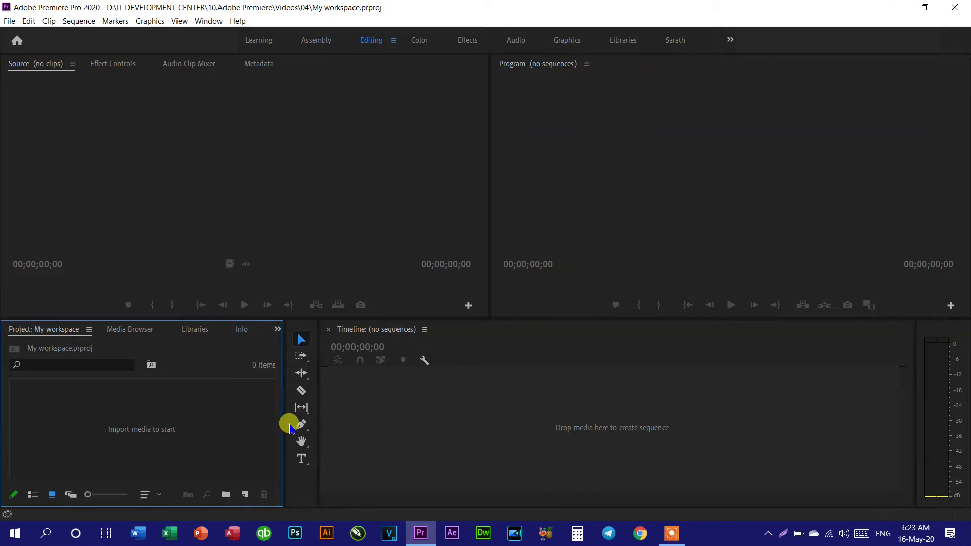
pyautogui.click(247, 153)
pyautogui.click(598, 152)
pyautogui.click(481, 386)
pyautogui.click(326, 202)
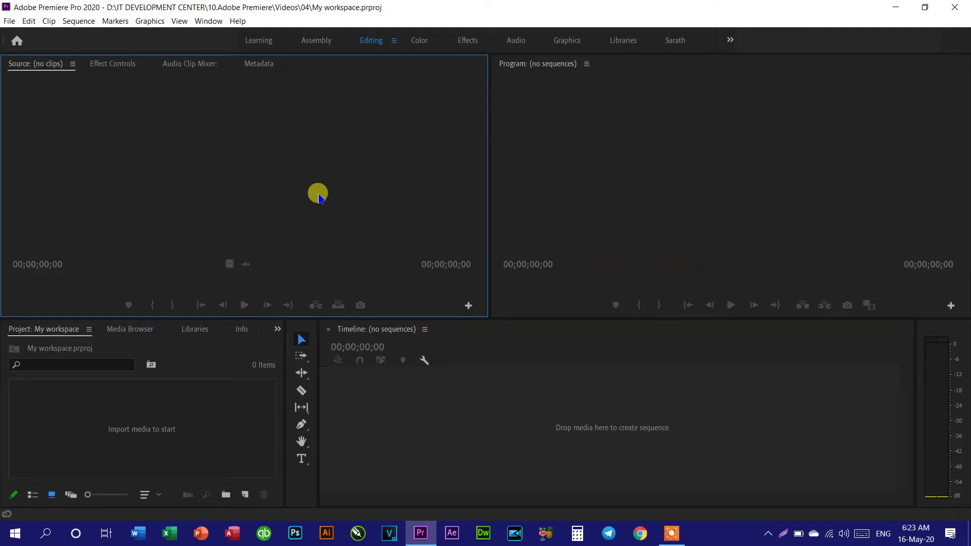
pyautogui.click(566, 201)
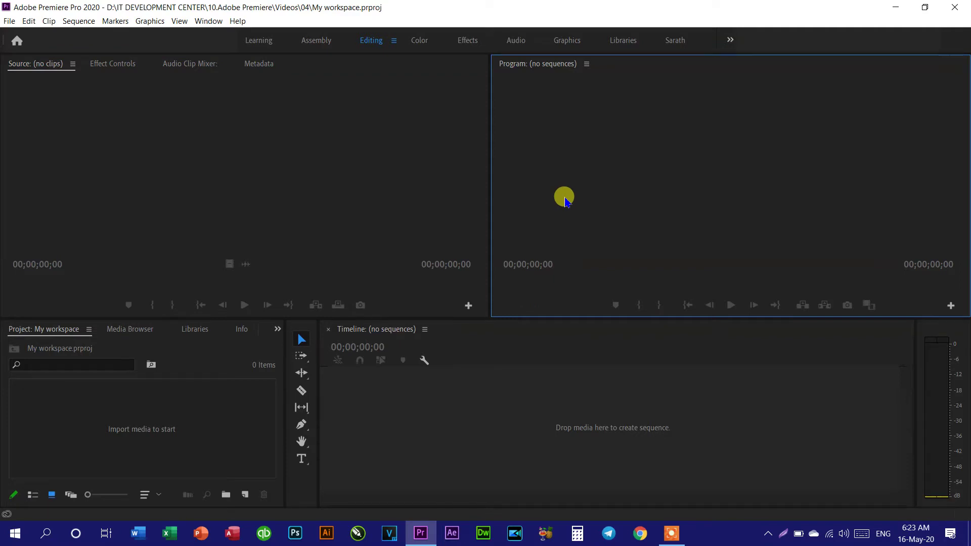
pyautogui.click(328, 168)
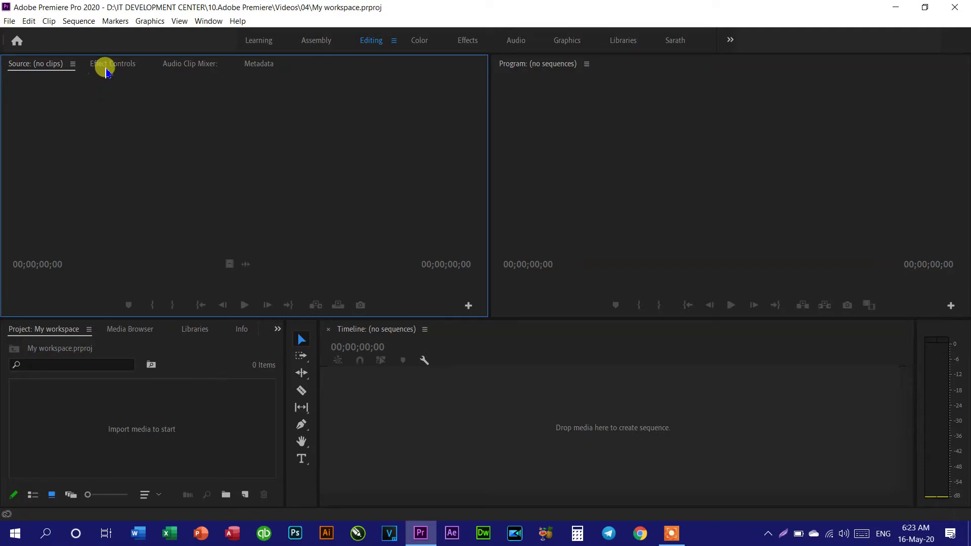
# Leave the Metadata panel in front of the top-left Source/Effect Controls group.
pyautogui.click(109, 68)
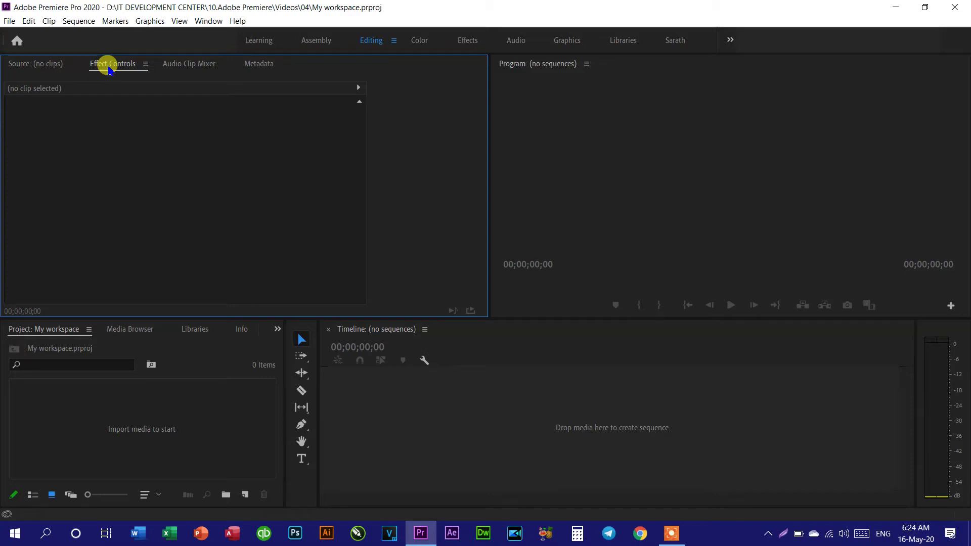
pyautogui.click(197, 65)
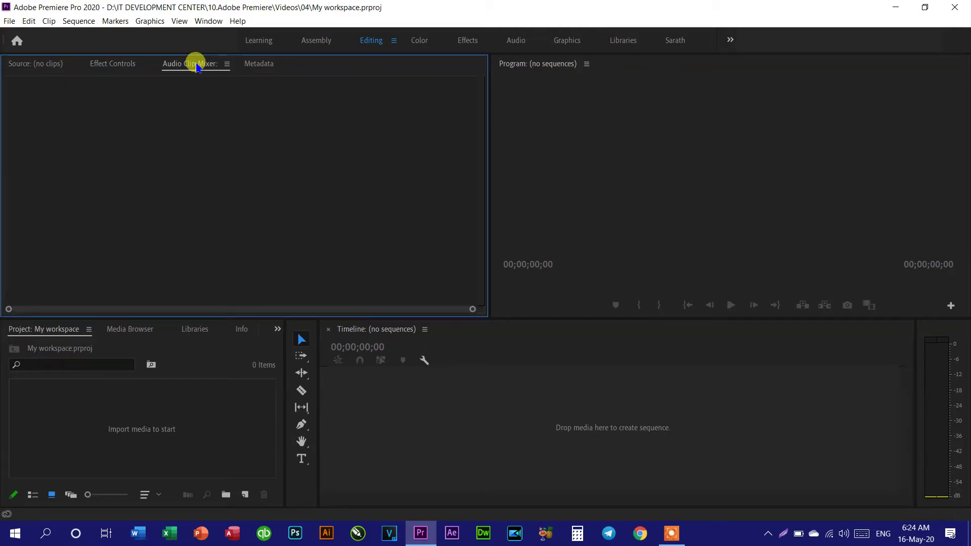
pyautogui.click(269, 67)
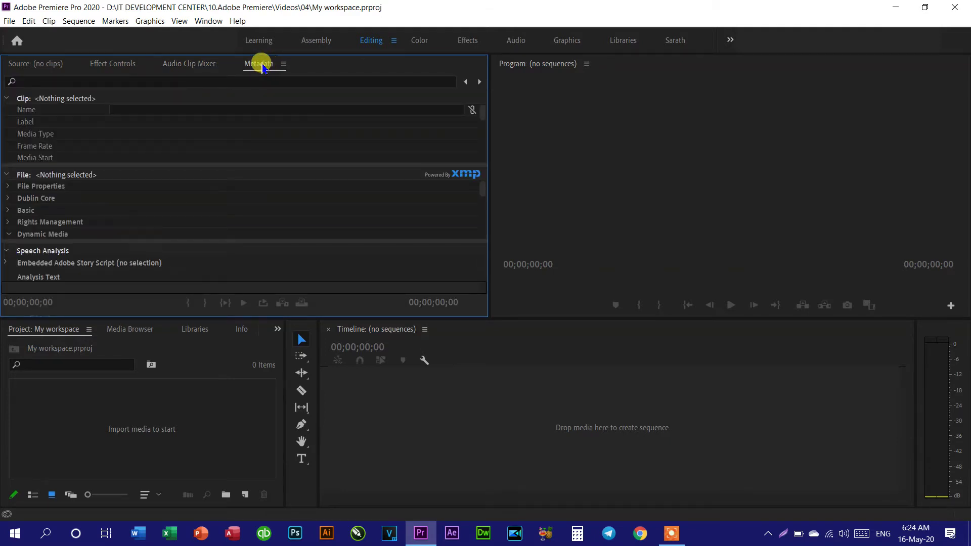
pyautogui.click(50, 60)
pyautogui.click(266, 66)
pyautogui.click(215, 66)
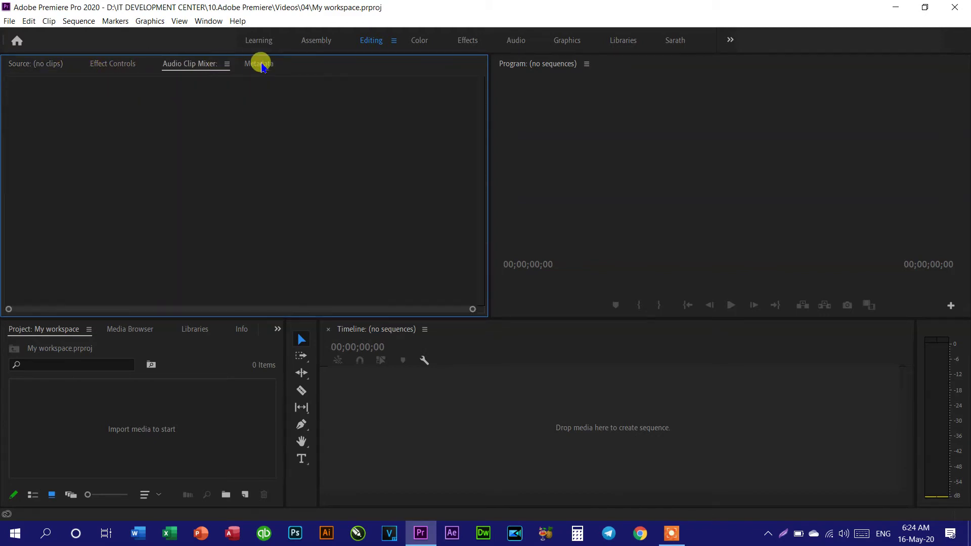
pyautogui.click(262, 66)
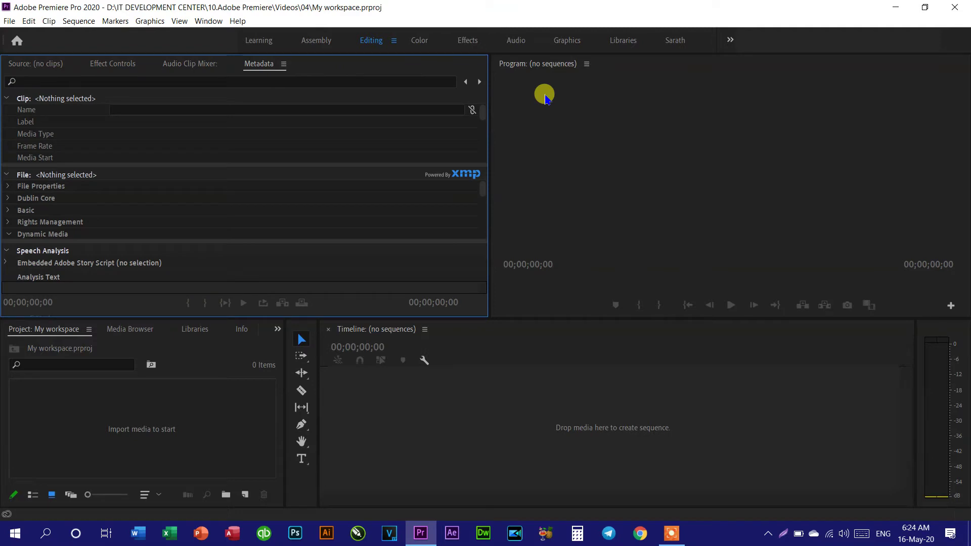
pyautogui.click(545, 96)
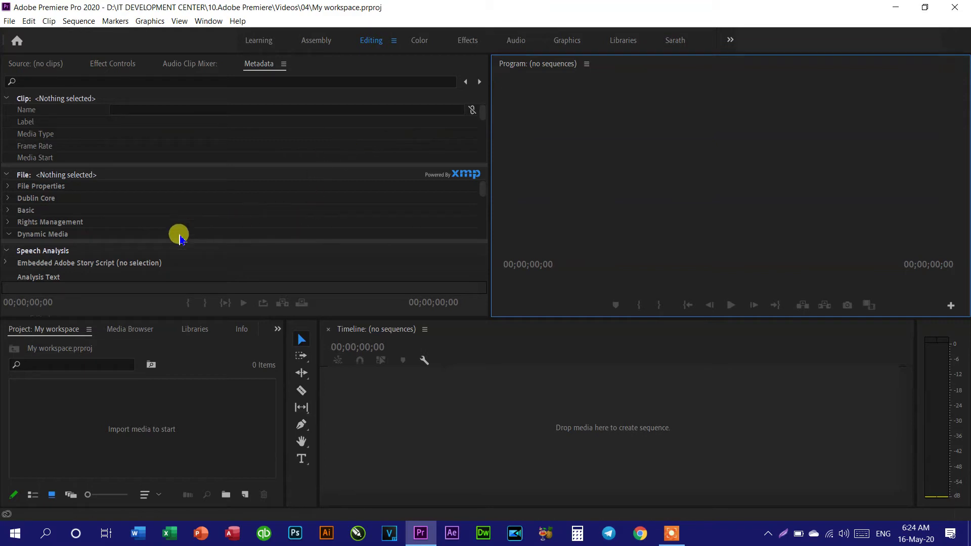
pyautogui.click(113, 401)
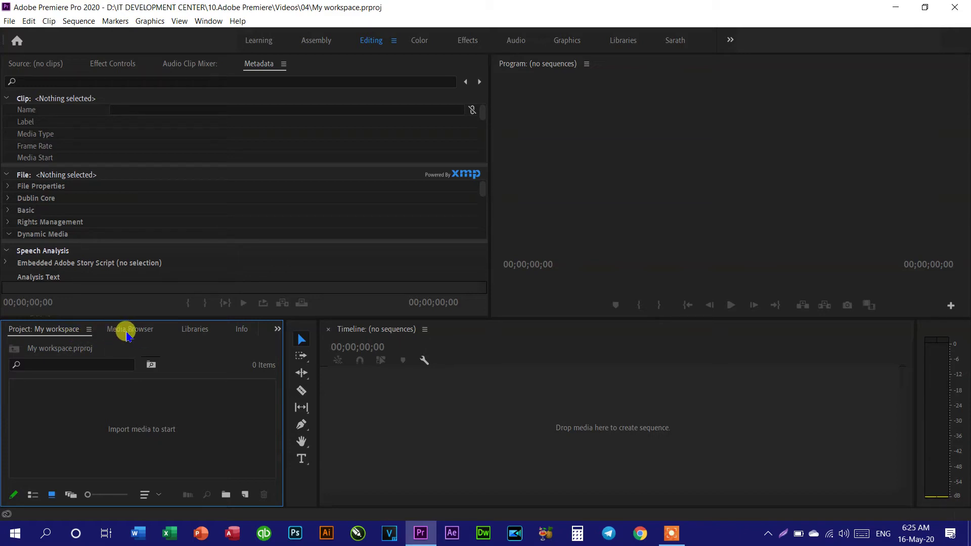
# Display the Libraries panel in the lower-left Project group.
pyautogui.click(126, 330)
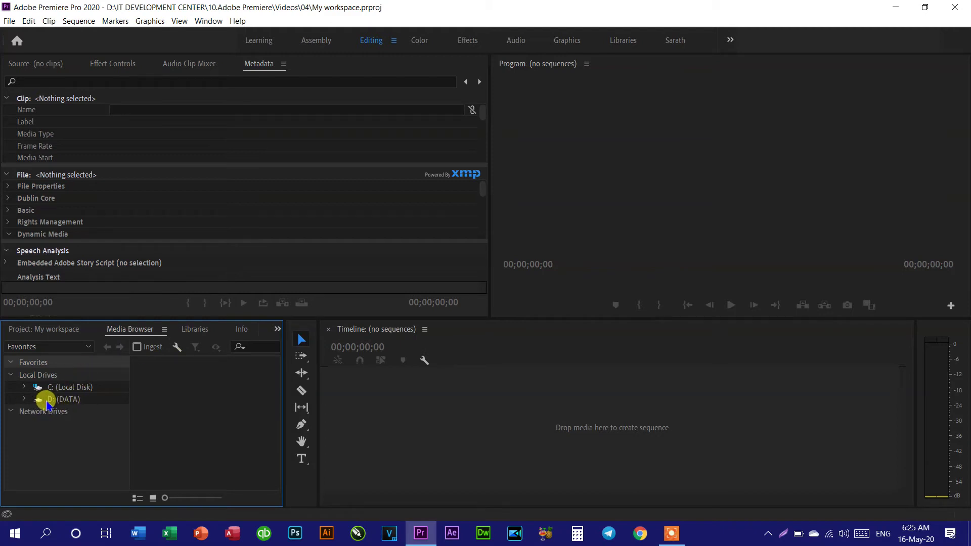
pyautogui.click(197, 331)
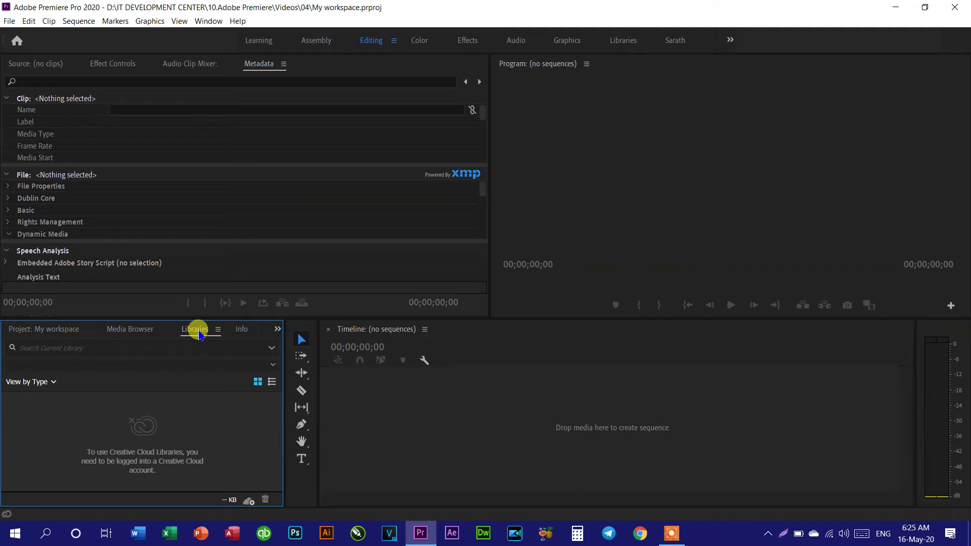
pyautogui.rightClick(197, 332)
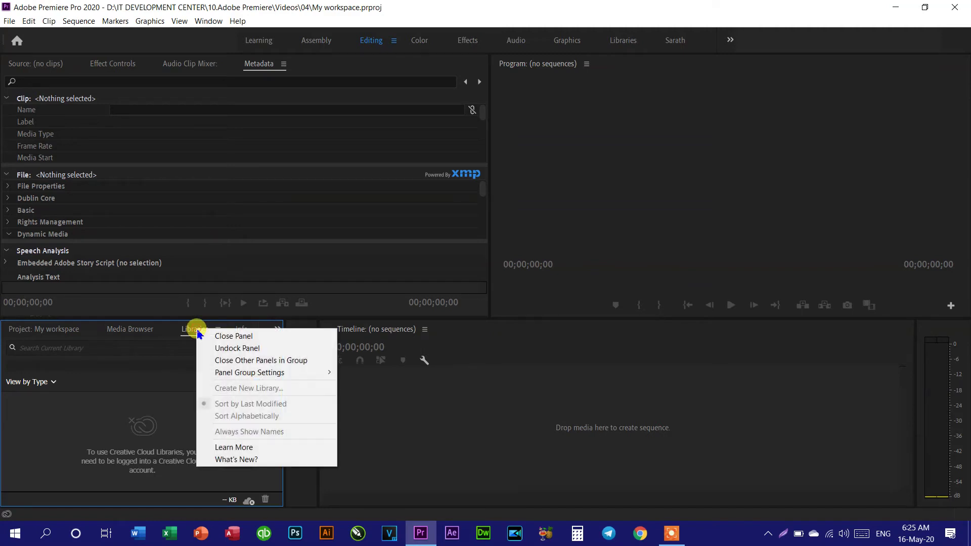
# Close the Libraries and Info panels in the lower-left group.
pyautogui.click(217, 335)
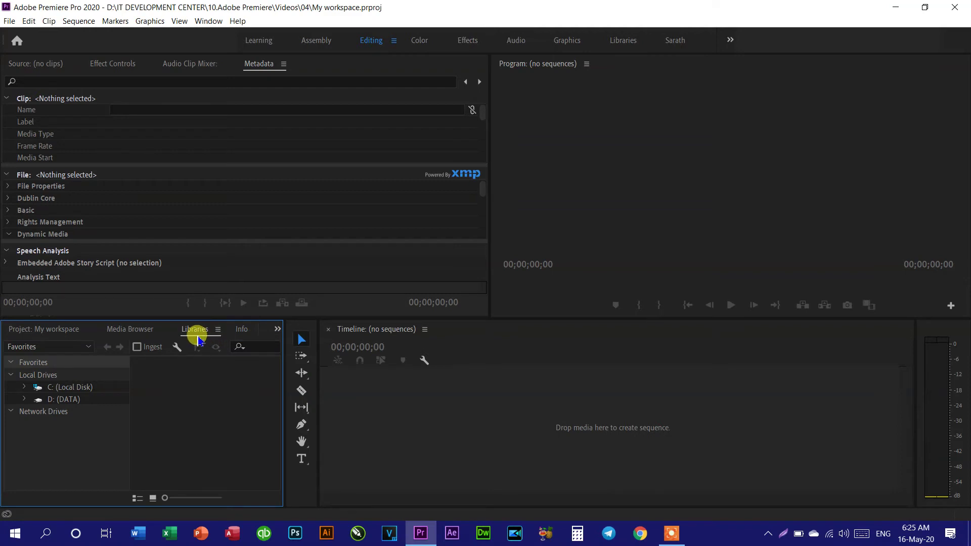
pyautogui.rightClick(189, 331)
pyautogui.click(142, 365)
pyautogui.click(140, 333)
pyautogui.click(187, 331)
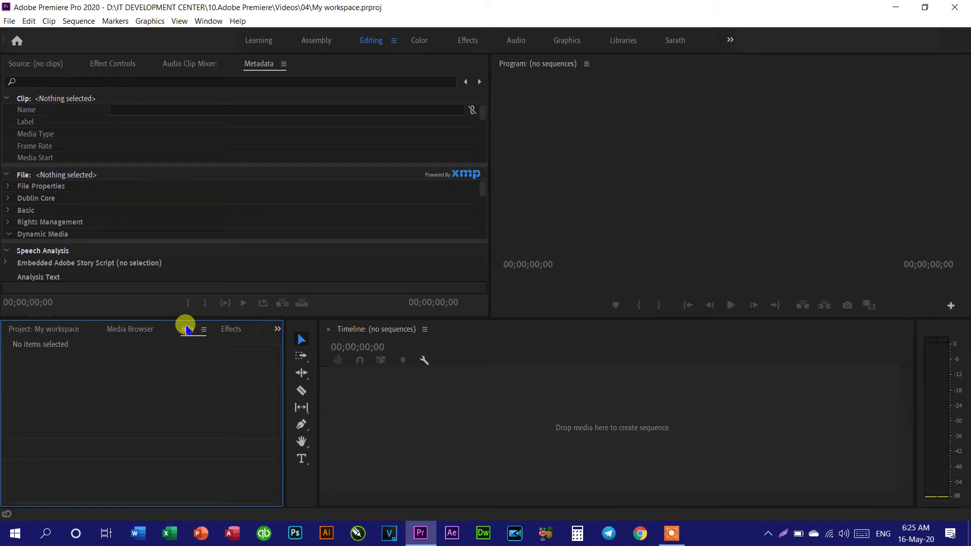
pyautogui.rightClick(187, 329)
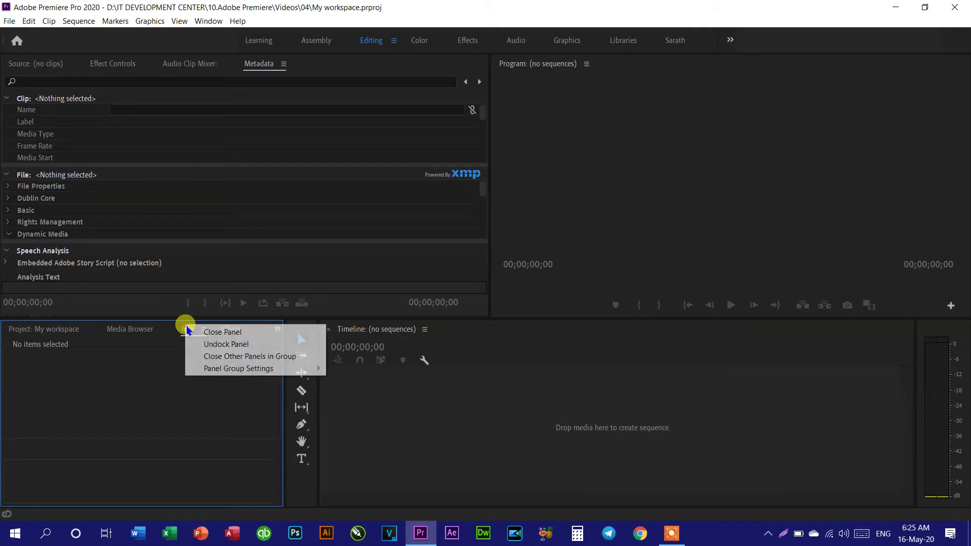
pyautogui.click(194, 331)
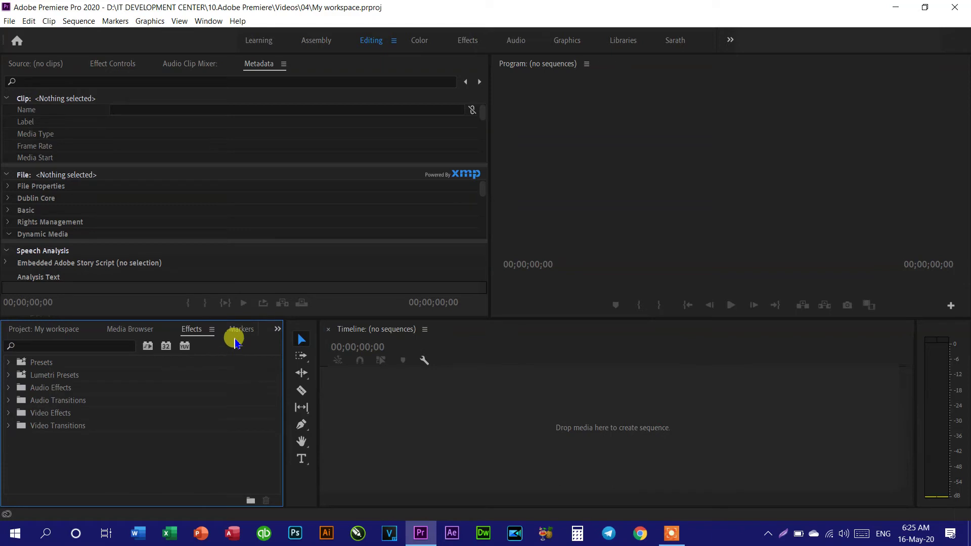
# Close the Markers and History panels, leaving Project, Media Browser and Effects.
pyautogui.click(242, 331)
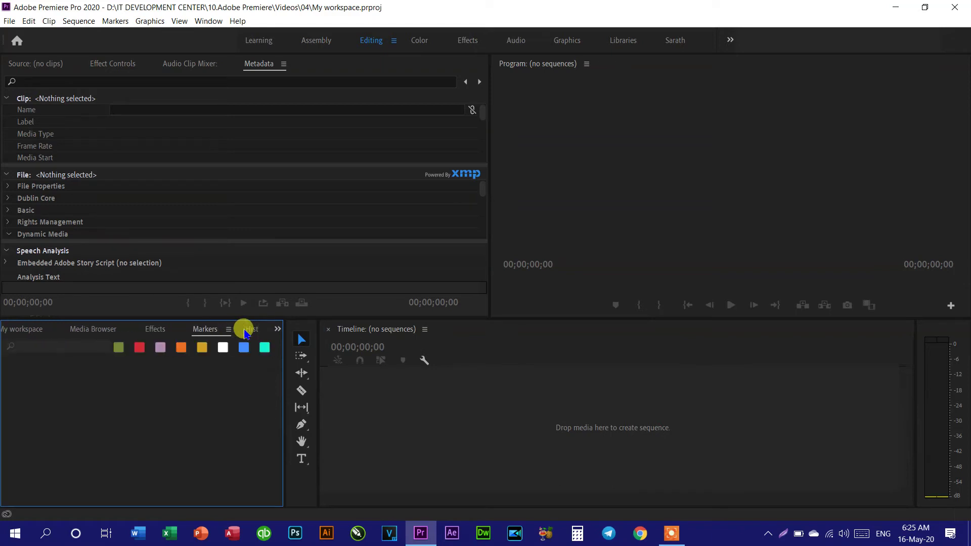
pyautogui.rightClick(208, 330)
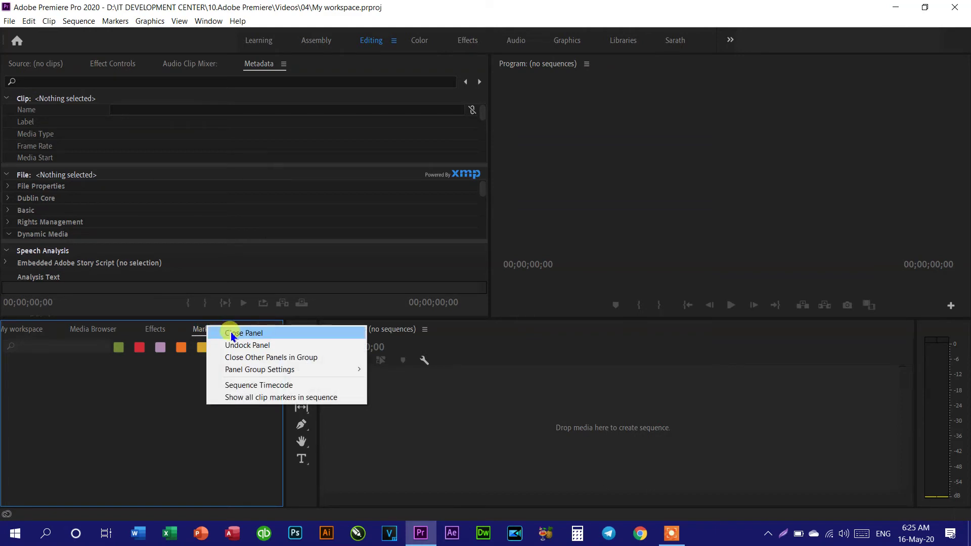
pyautogui.click(224, 330)
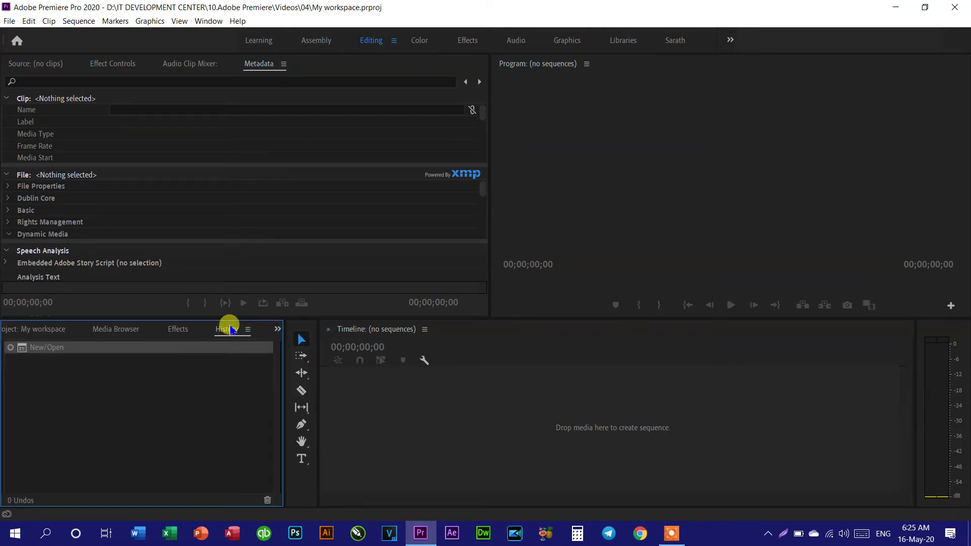
pyautogui.rightClick(230, 329)
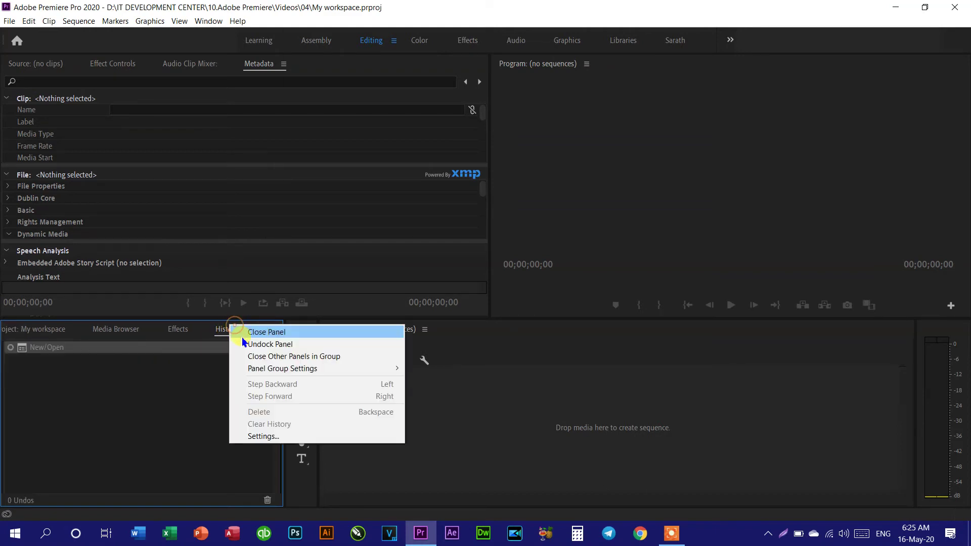
pyautogui.click(255, 332)
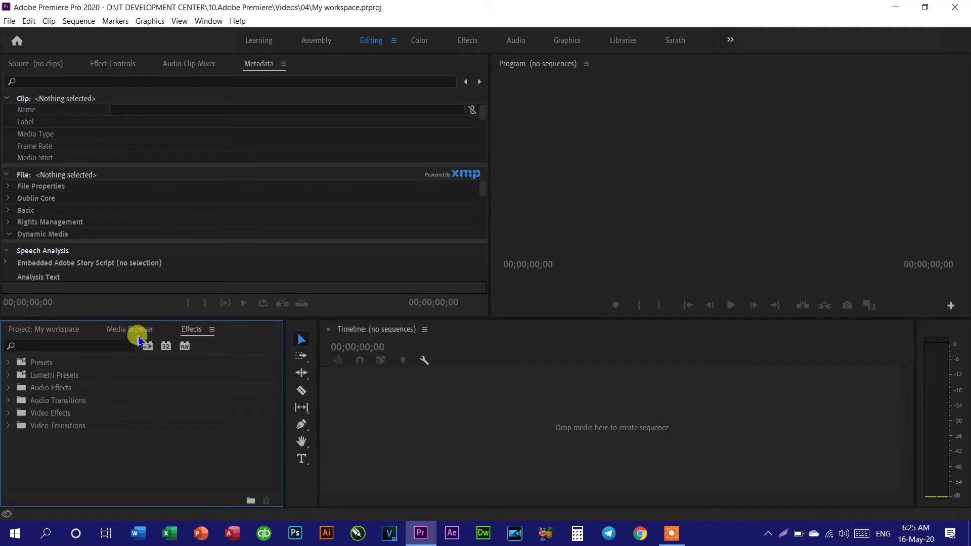
pyautogui.click(133, 332)
pyautogui.click(47, 331)
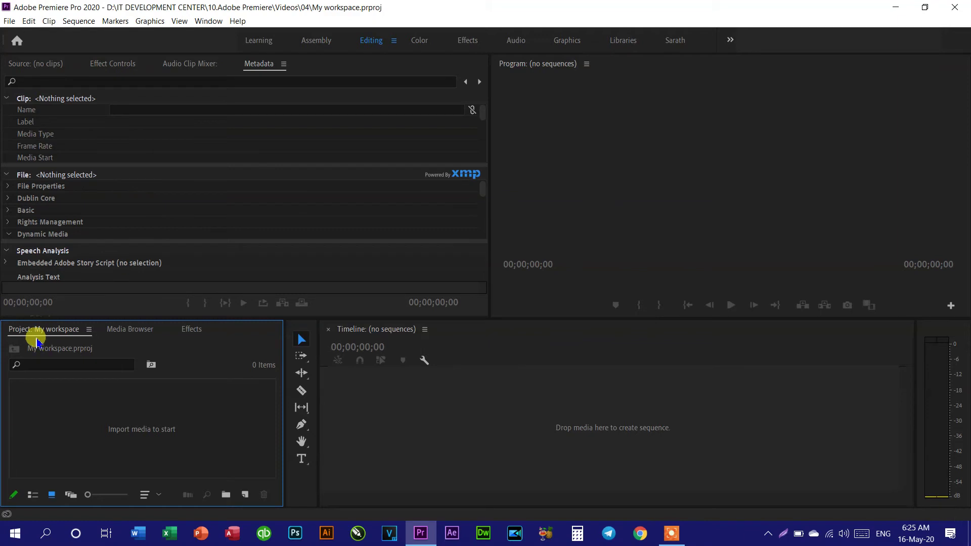
# Dock the Project panel as a tab in the Program monitor's group.
pyautogui.moveTo(35, 331); pyautogui.dragTo(601, 68)
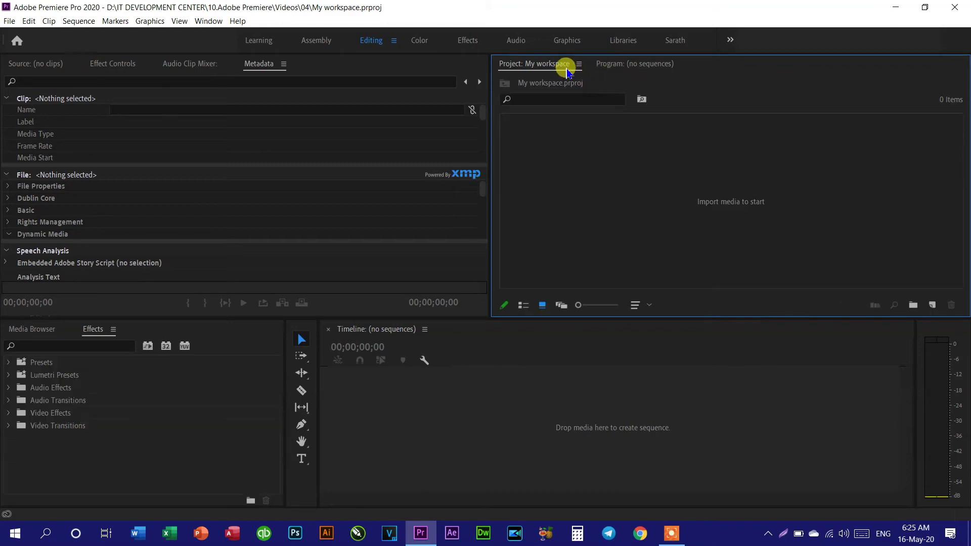
pyautogui.click(627, 63)
pyautogui.click(556, 63)
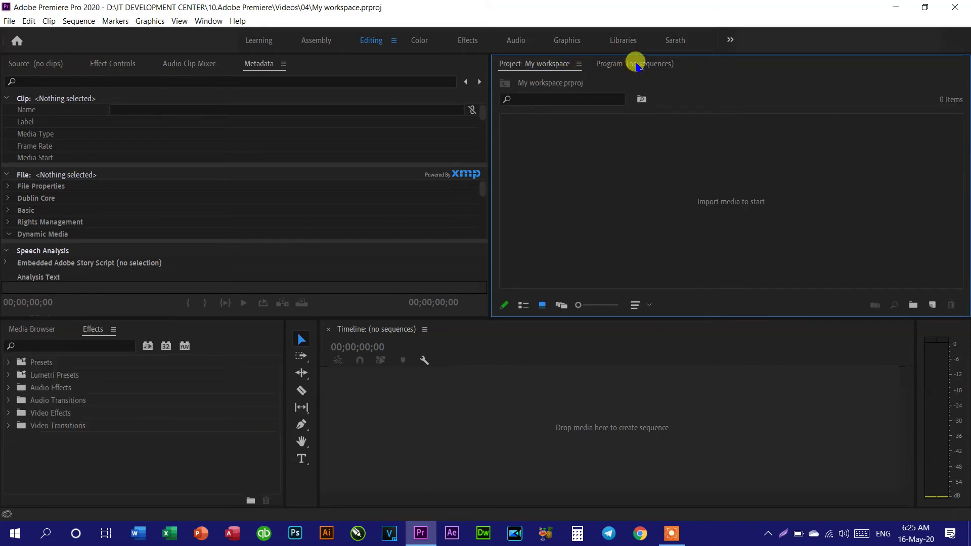
pyautogui.click(636, 65)
pyautogui.click(530, 63)
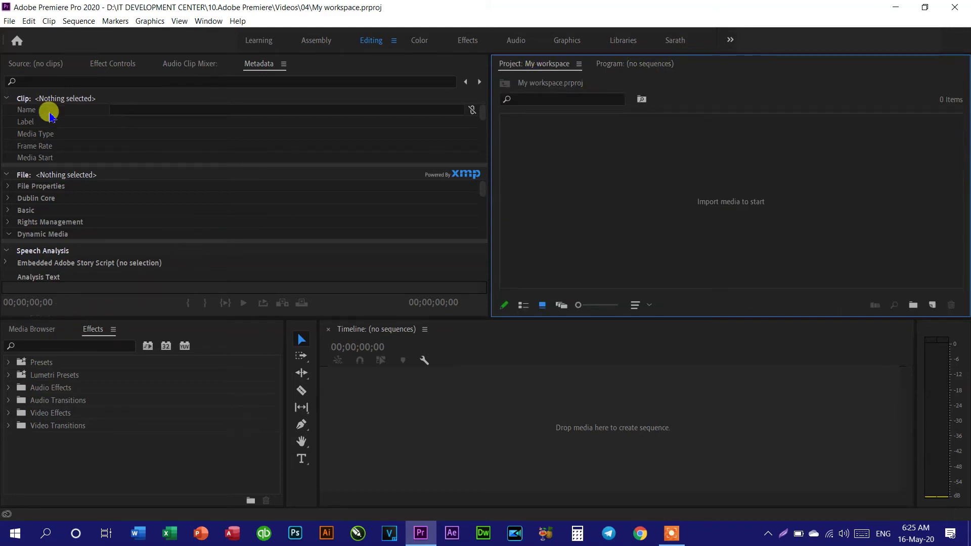
pyautogui.click(56, 63)
pyautogui.click(108, 64)
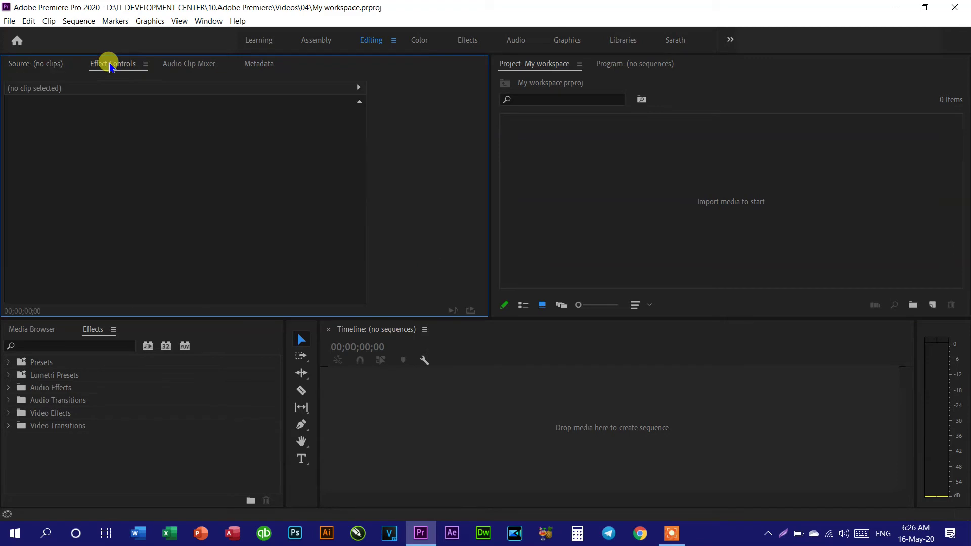
# Close the Audio Clip Mixer and Metadata panels via their tab menus.
pyautogui.click(169, 66)
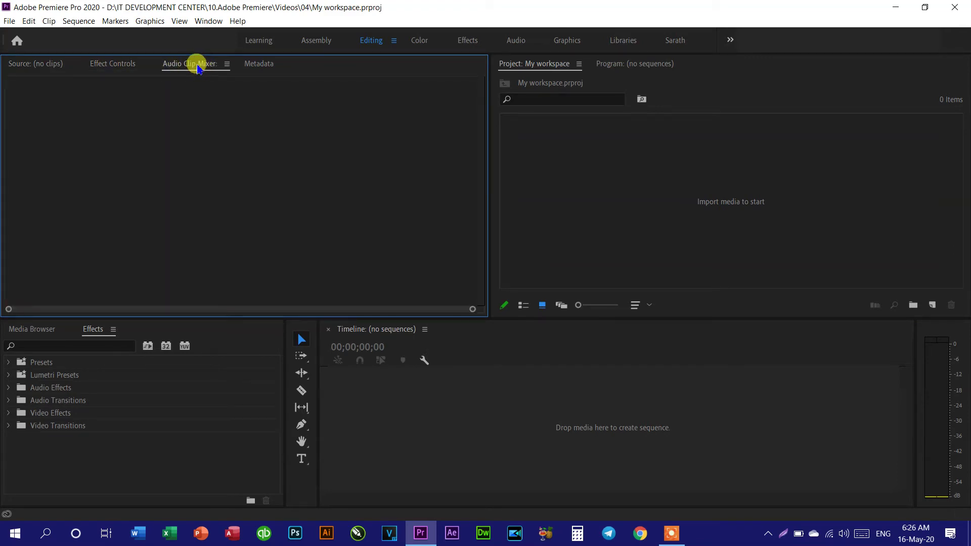
pyautogui.rightClick(197, 68)
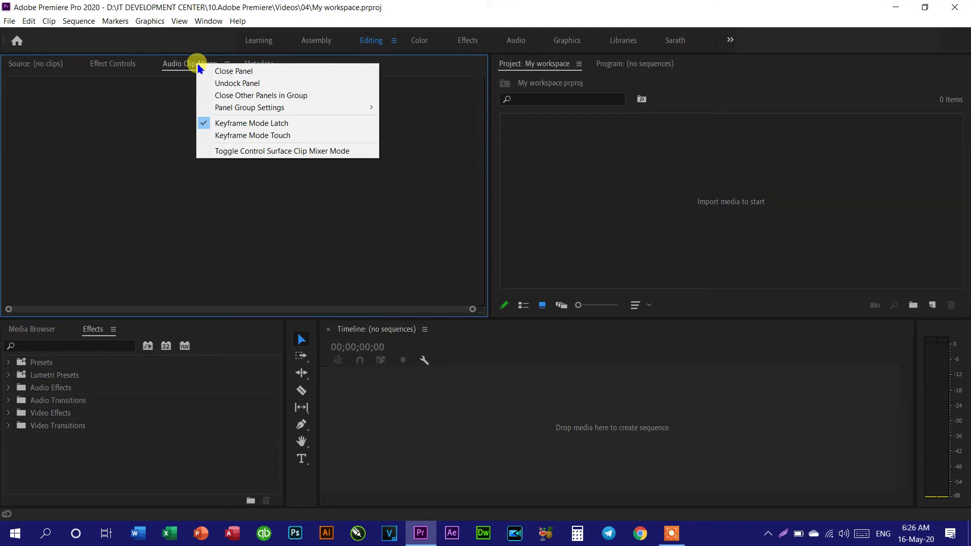
pyautogui.click(211, 71)
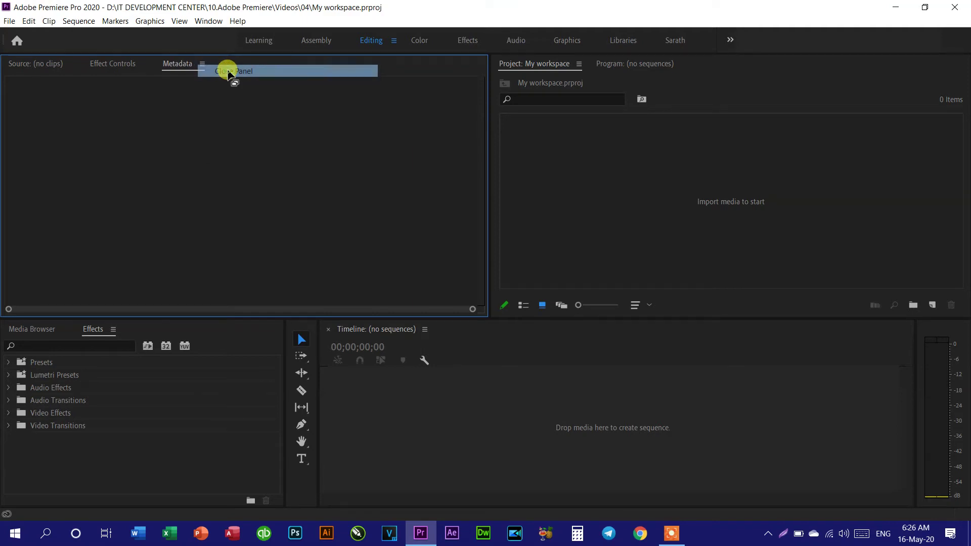
pyautogui.rightClick(172, 63)
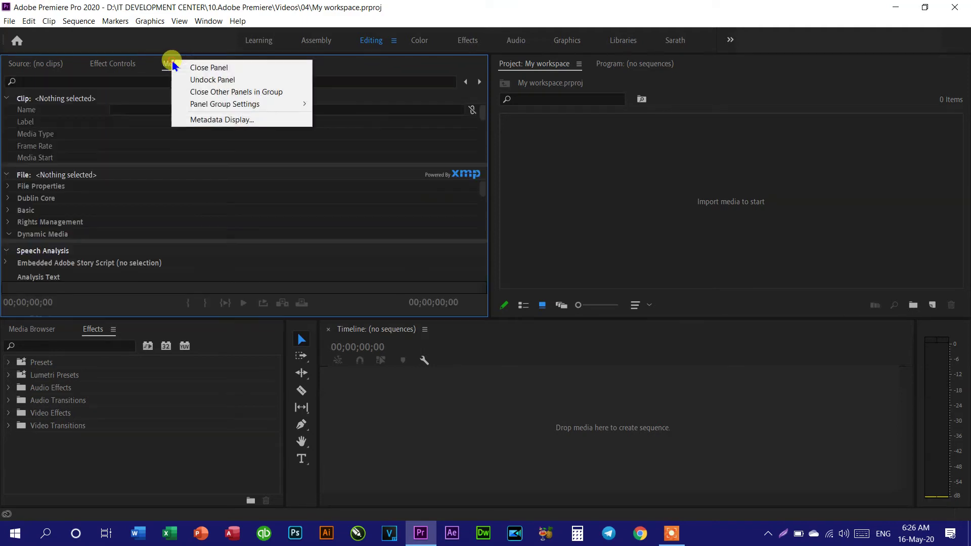
pyautogui.click(199, 68)
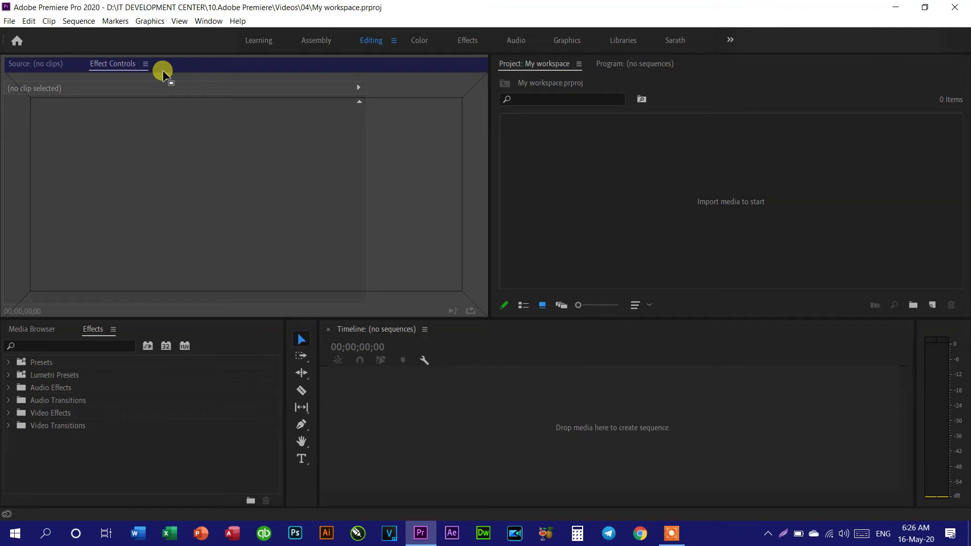
# Dock the Effects and Media Browser panels into the upper-left Source group.
pyautogui.moveTo(96, 331); pyautogui.dragTo(164, 76)
pyautogui.click(35, 66)
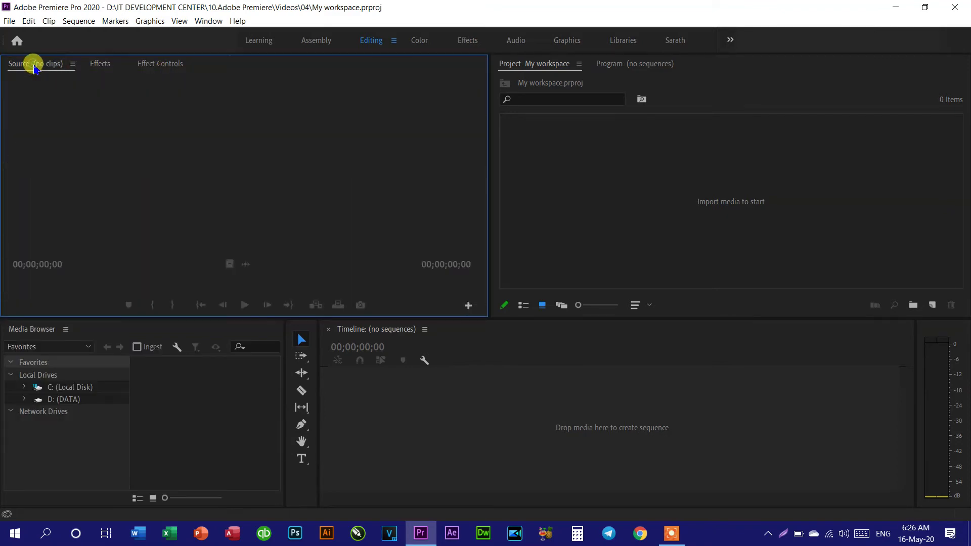
pyautogui.click(97, 65)
pyautogui.click(145, 67)
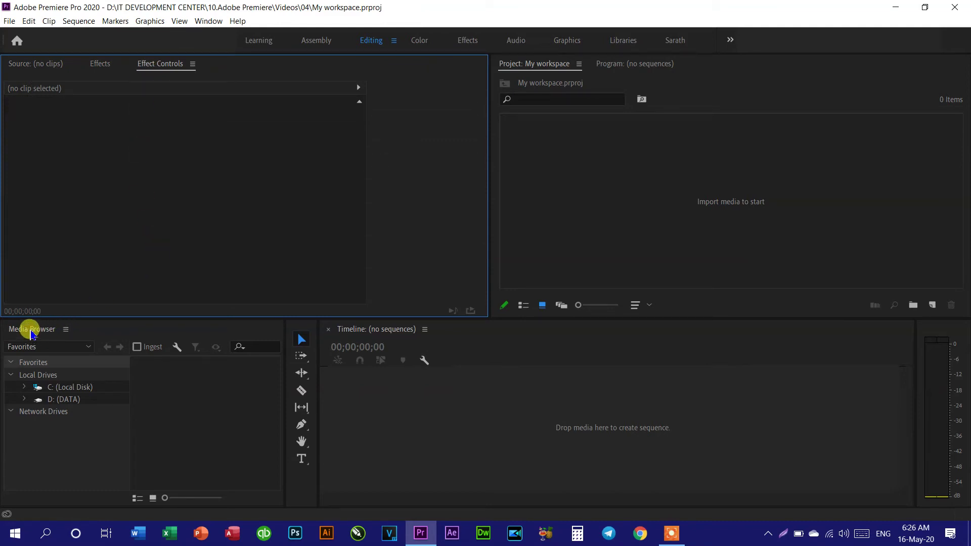
pyautogui.moveTo(31, 333); pyautogui.dragTo(234, 68)
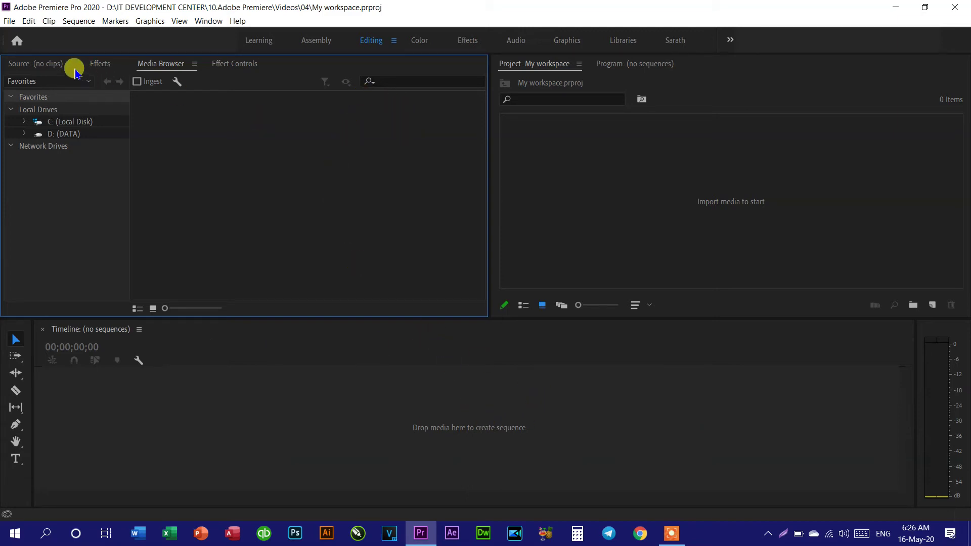
# Check the Source and Program monitors, then drag the Project panel into the Source group.
pyautogui.click(37, 65)
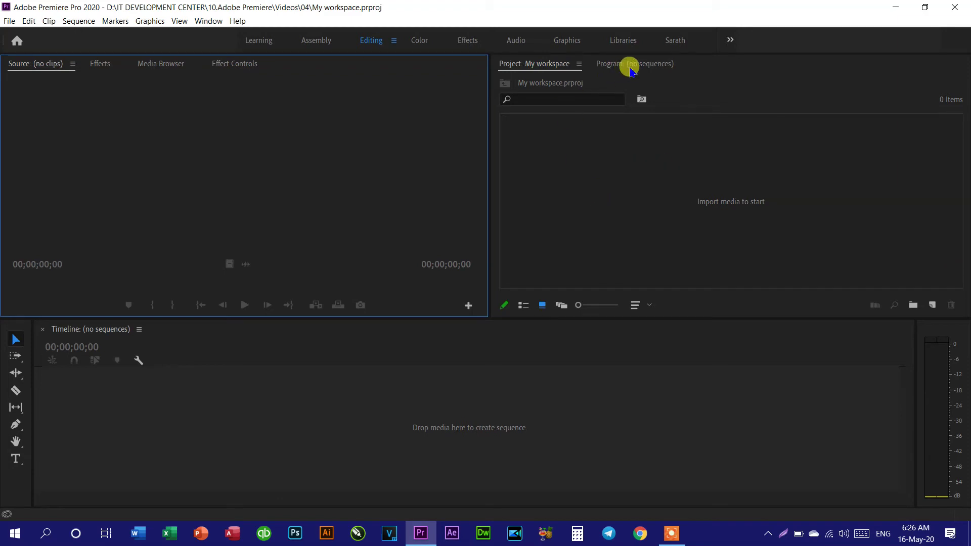
pyautogui.click(631, 65)
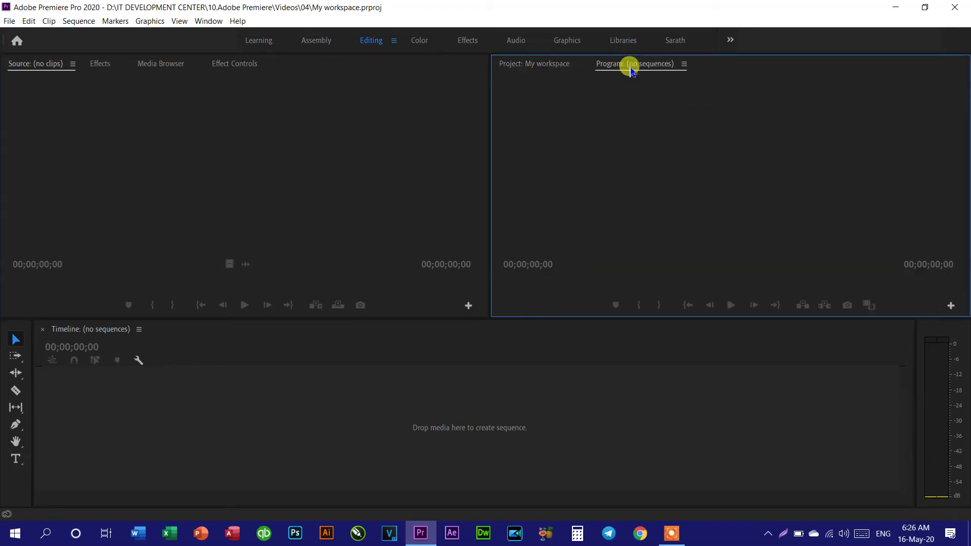
pyautogui.click(540, 65)
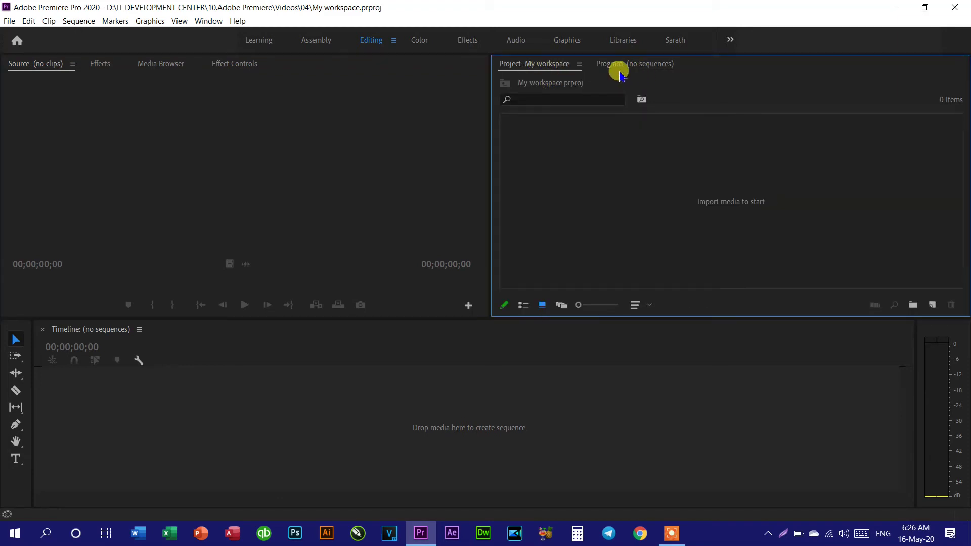
pyautogui.click(612, 65)
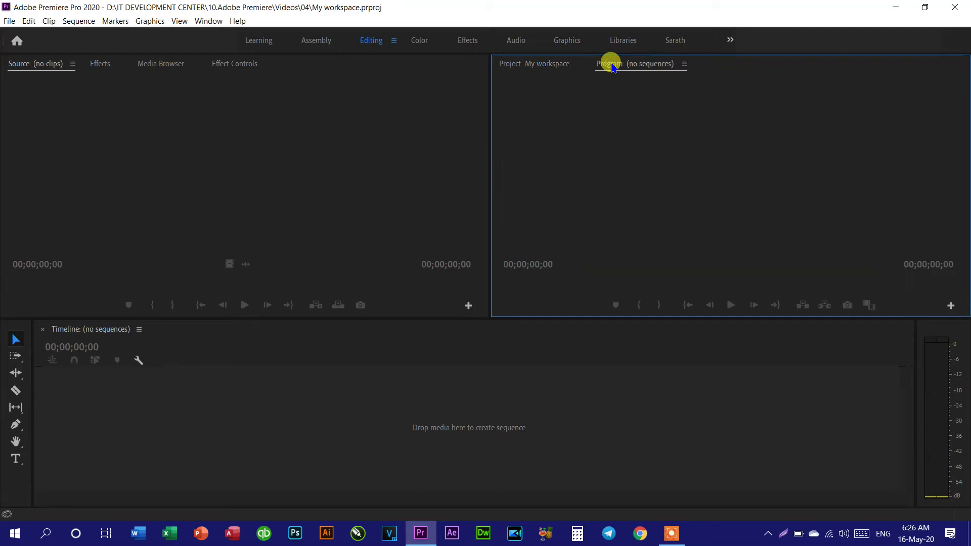
pyautogui.click(551, 64)
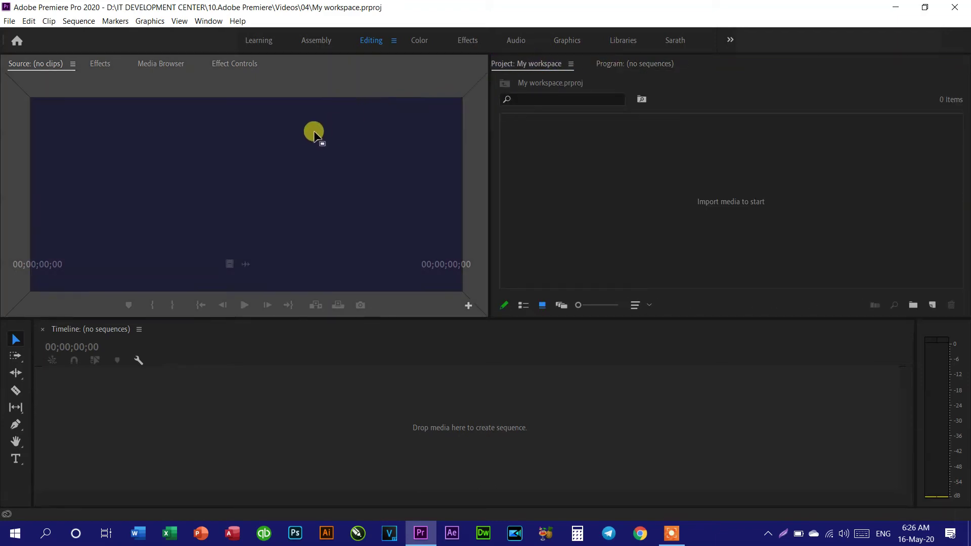
pyautogui.moveTo(539, 66); pyautogui.dragTo(57, 247)
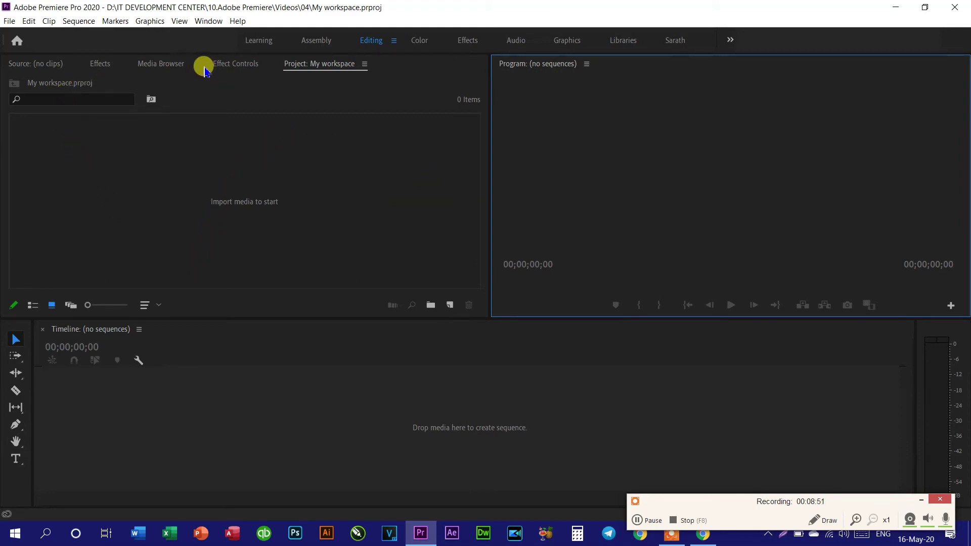
# Dock the Source monitor in the Program monitor's group.
pyautogui.click(44, 64)
pyautogui.moveTo(44, 65); pyautogui.dragTo(582, 70)
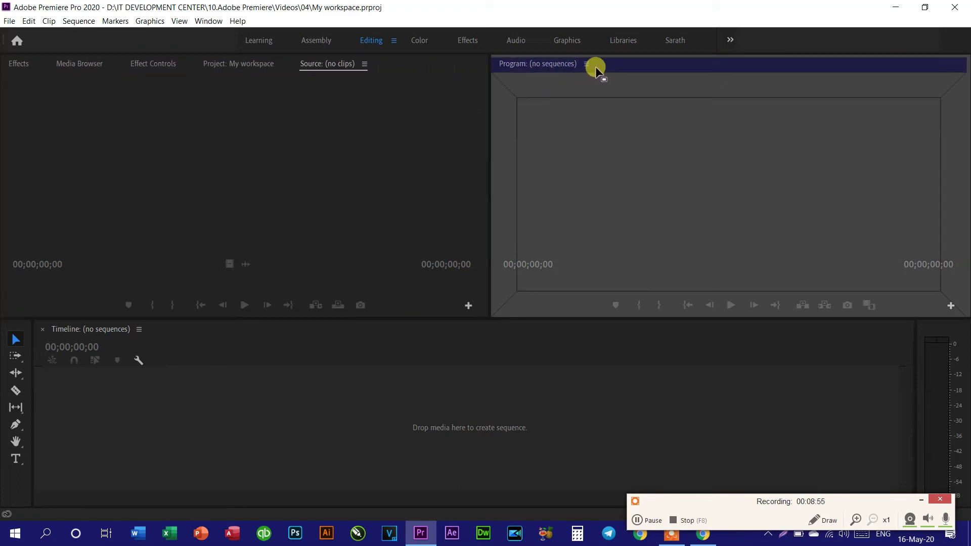
pyautogui.moveTo(595, 66); pyautogui.dragTo(595, 67)
pyautogui.click(586, 64)
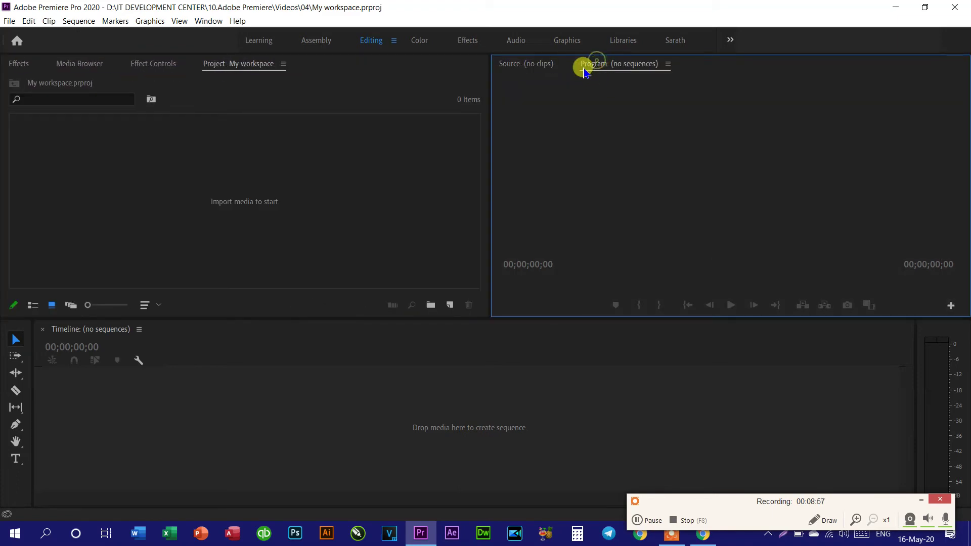
pyautogui.click(527, 63)
pyautogui.click(631, 63)
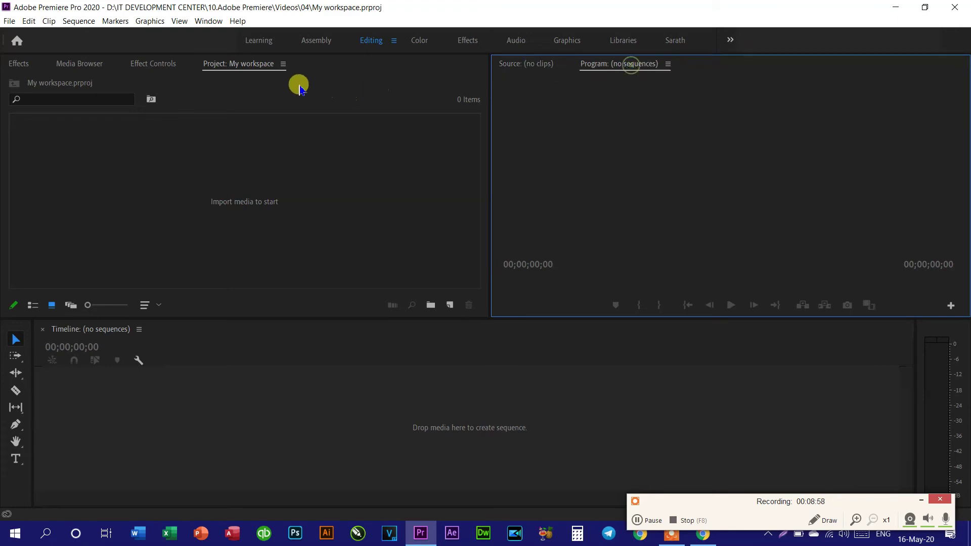
# Move Project to the first tab and Media Browser to the end, then close Media Browser.
pyautogui.click(151, 66)
pyautogui.click(80, 64)
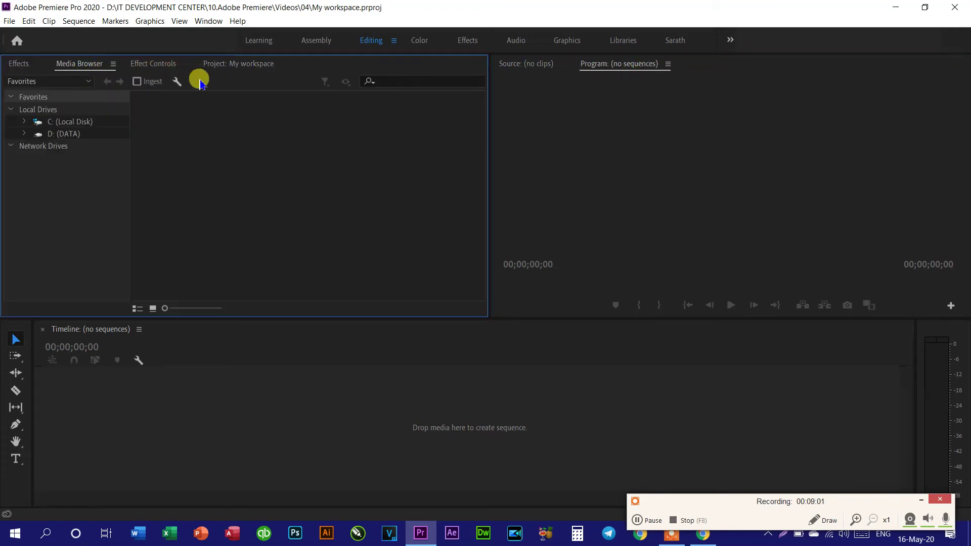
pyautogui.click(231, 63)
pyautogui.moveTo(121, 65); pyautogui.dragTo(58, 63)
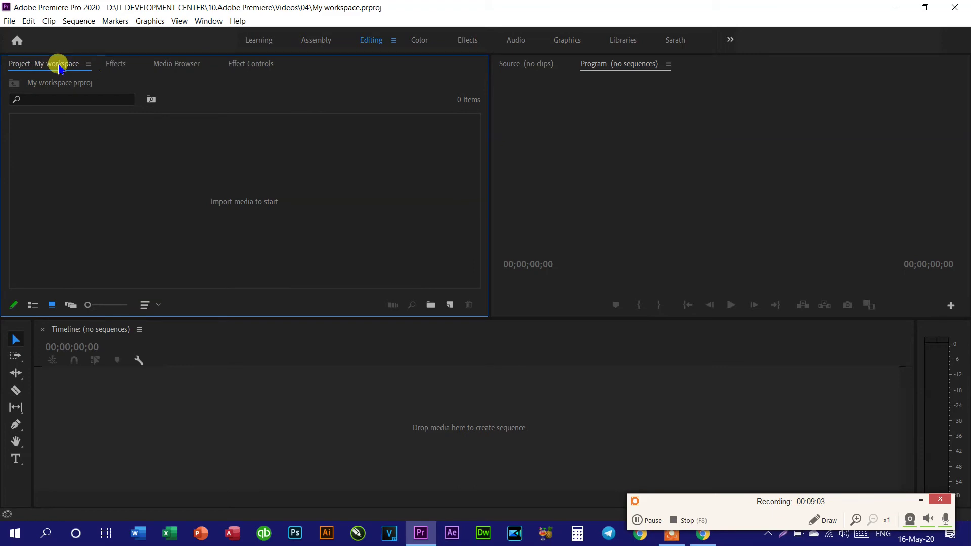
pyautogui.click(190, 63)
pyautogui.moveTo(228, 83); pyautogui.dragTo(217, 184)
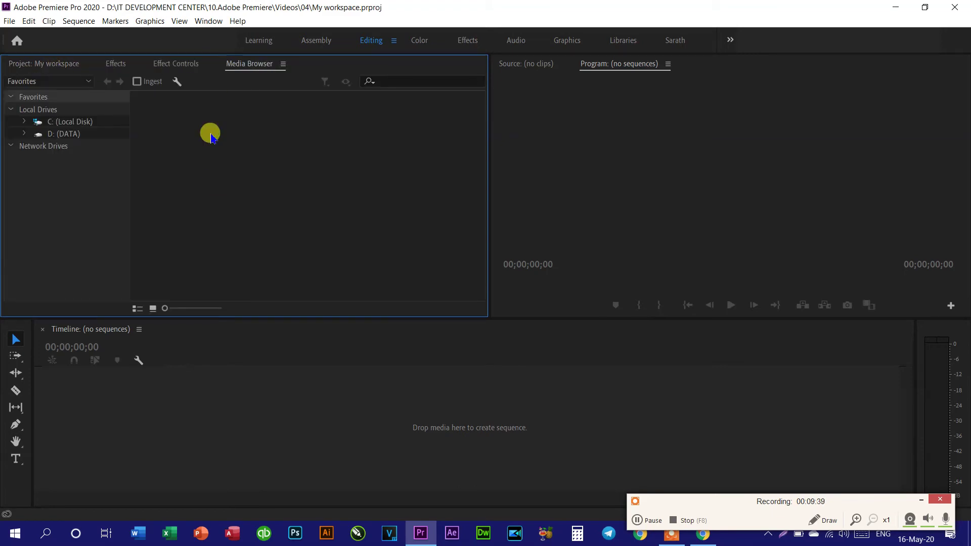
pyautogui.rightClick(254, 69)
pyautogui.click(275, 71)
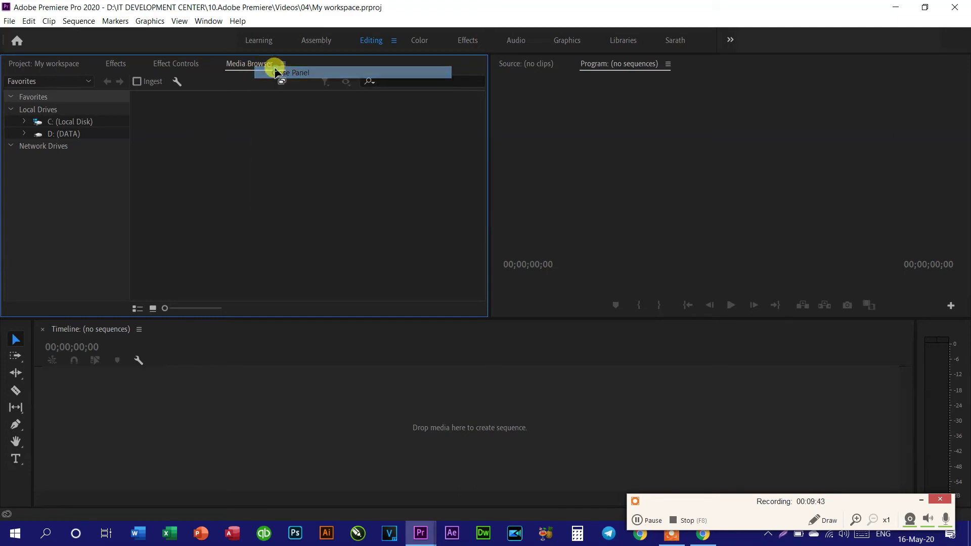
# Cycle through the Project, Effects and Effect Controls tabs and the Source and Program monitors.
pyautogui.click(121, 66)
pyautogui.click(58, 68)
pyautogui.click(121, 63)
pyautogui.click(35, 63)
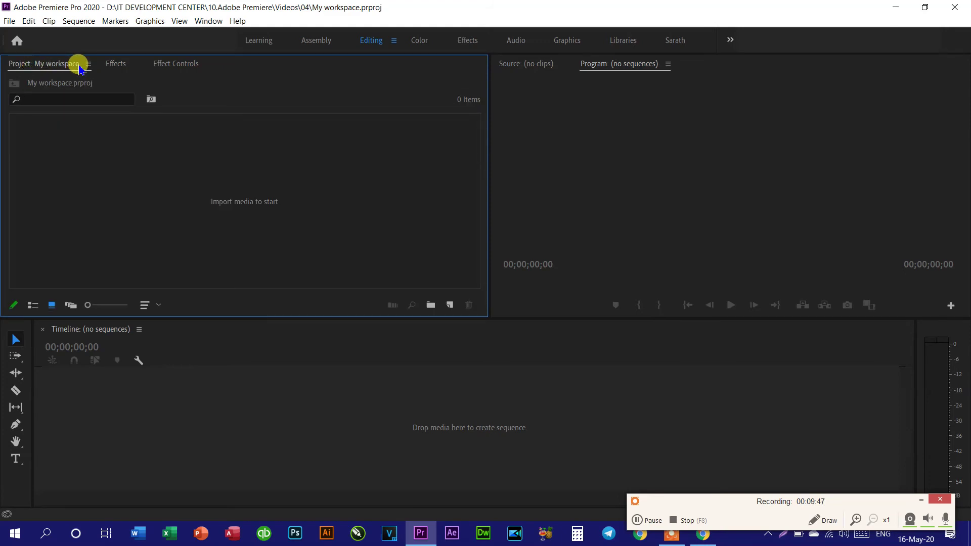
pyautogui.click(122, 66)
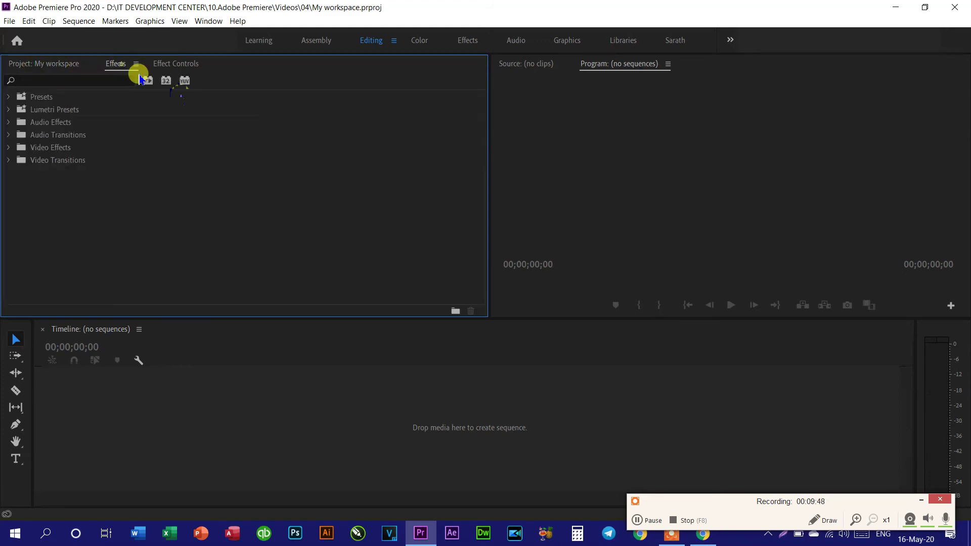
pyautogui.click(176, 65)
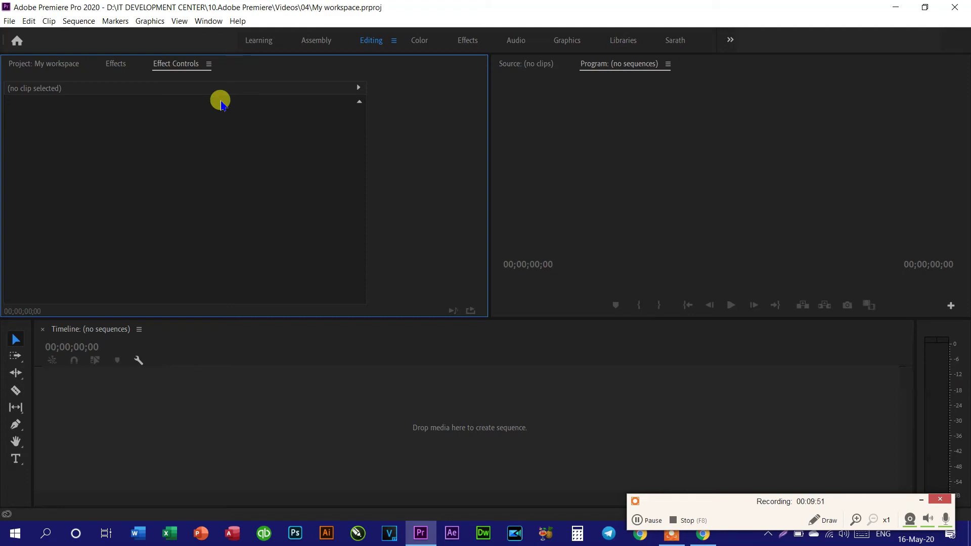
pyautogui.click(526, 63)
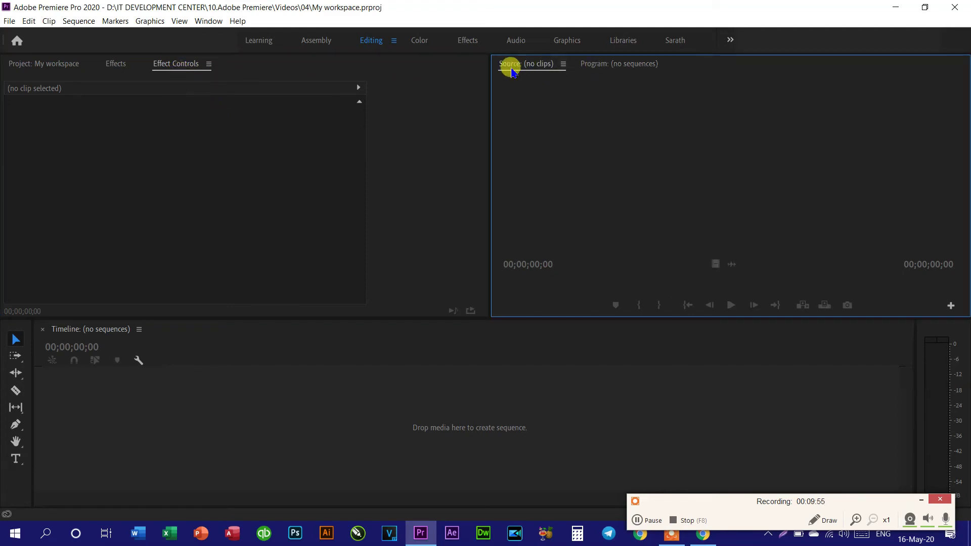
pyautogui.click(607, 66)
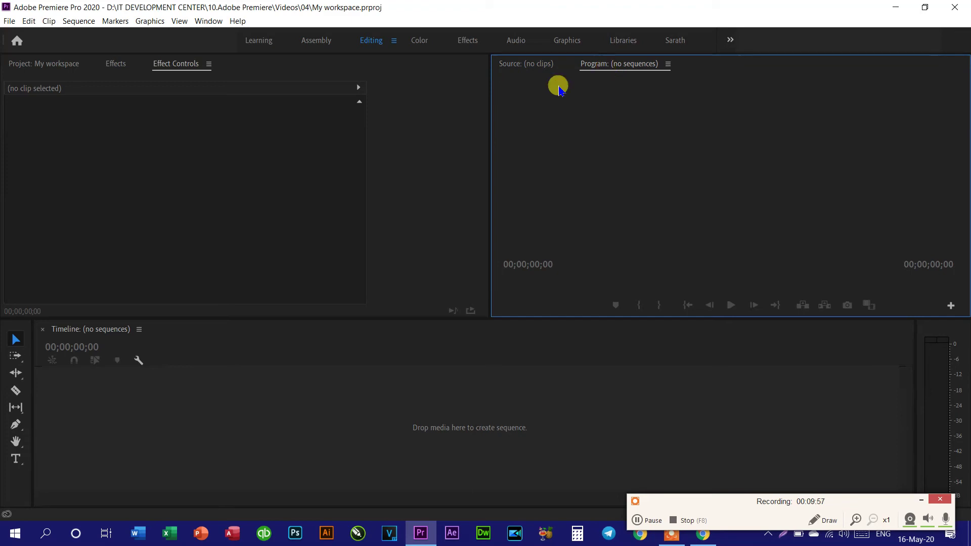
# Switch focus repeatedly between the Timeline, Effect Controls panel and Program monitor.
pyautogui.click(144, 424)
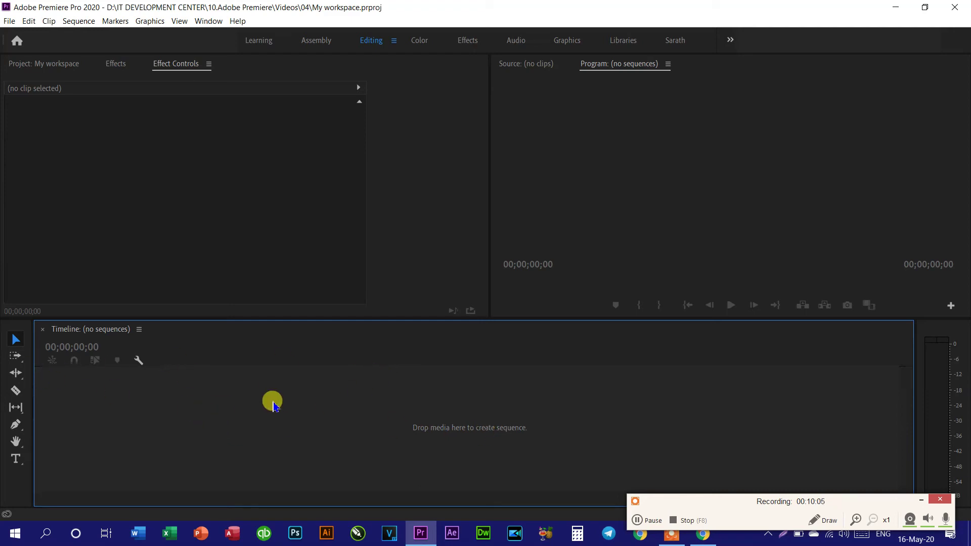
pyautogui.click(129, 151)
pyautogui.click(686, 146)
pyautogui.click(325, 162)
pyautogui.click(593, 174)
pyautogui.click(267, 211)
pyautogui.click(305, 408)
pyautogui.click(670, 237)
pyautogui.click(324, 192)
pyautogui.click(334, 410)
pyautogui.click(270, 190)
pyautogui.click(618, 181)
pyautogui.click(407, 246)
pyautogui.click(302, 223)
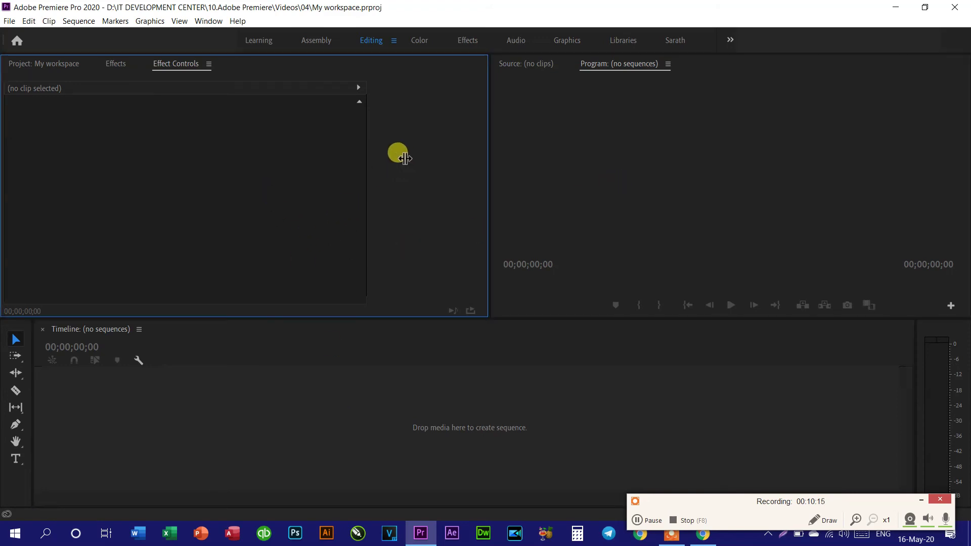
pyautogui.click(393, 44)
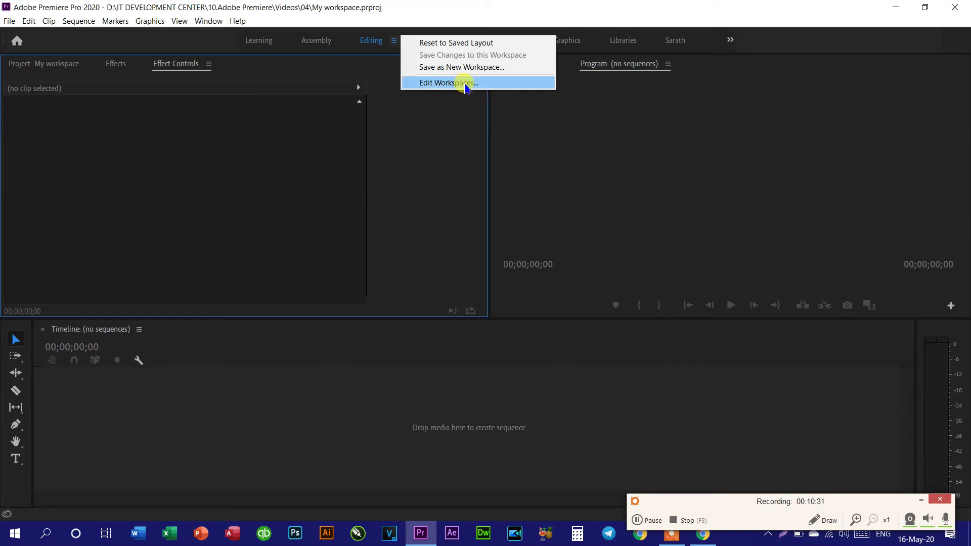
# Use Save as New Workspace, replacing the default name with IDC, and confirm.
pyautogui.click(477, 70)
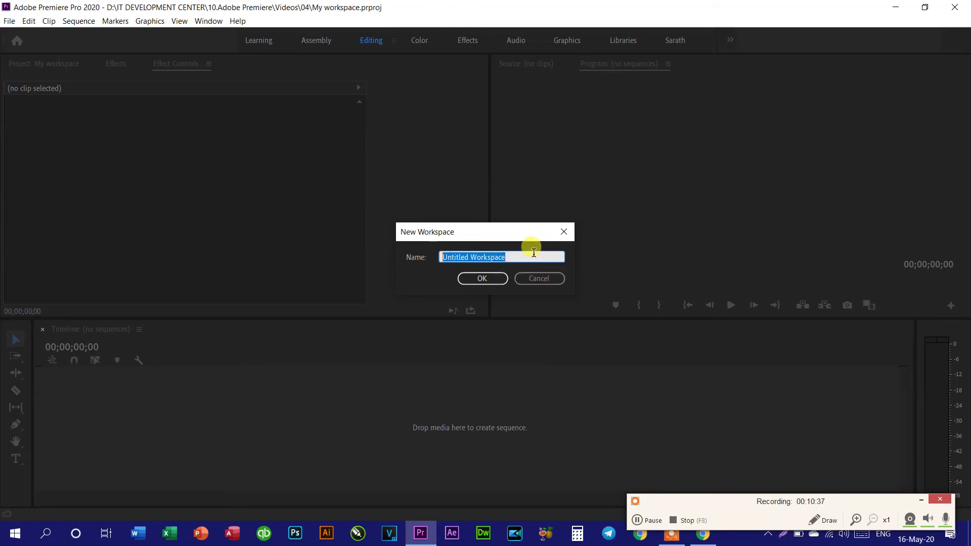
pyautogui.press('BackSpace')
pyautogui.write('IDC')
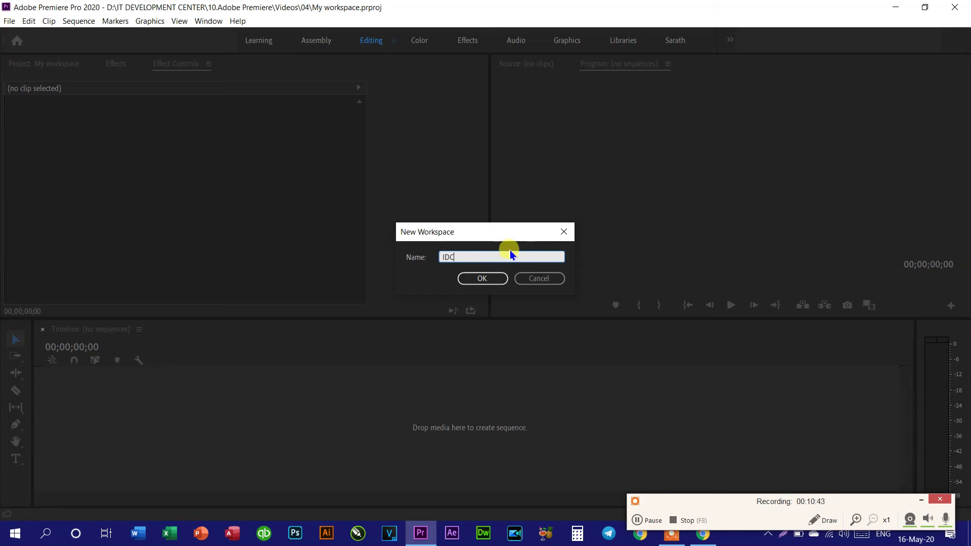
pyautogui.click(477, 278)
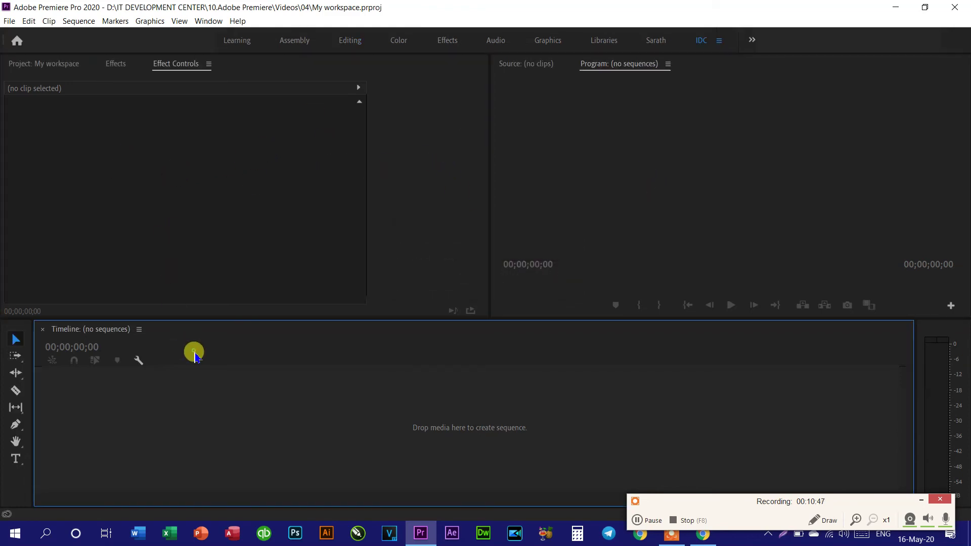
# Activate the Program monitor and cycle the left group through Effects, Project and Effect Controls.
pyautogui.click(649, 220)
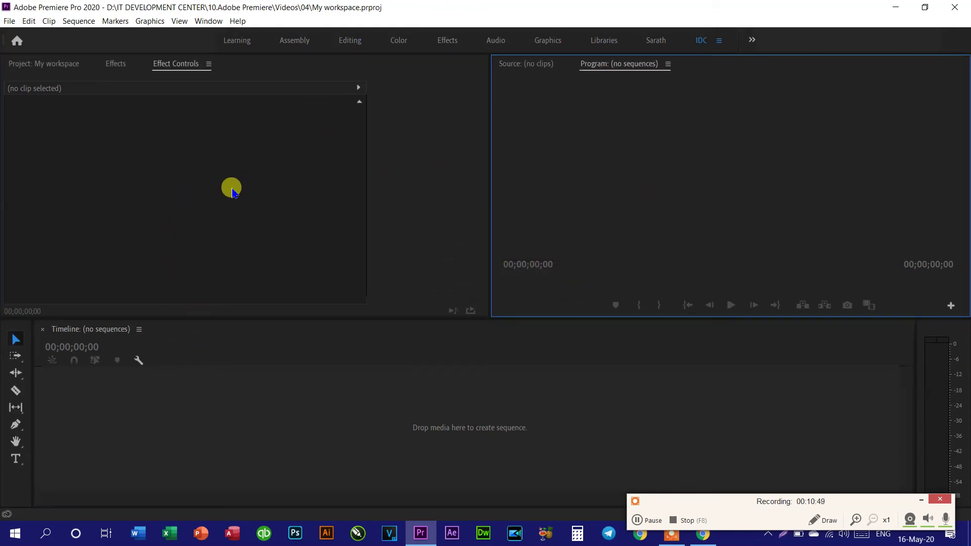
pyautogui.click(232, 192)
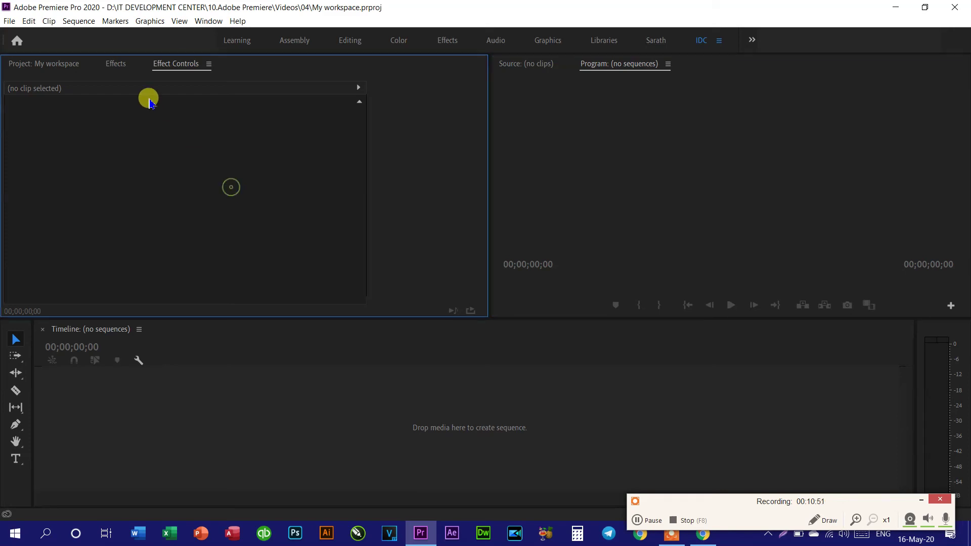
pyautogui.click(115, 63)
pyautogui.click(54, 65)
pyautogui.click(176, 65)
# Alternate focus between Timeline, Effect Controls and Program monitor, then bring the Source monitor forward.
pyautogui.click(267, 407)
pyautogui.click(613, 175)
pyautogui.click(305, 226)
pyautogui.click(347, 390)
pyautogui.click(602, 206)
pyautogui.click(315, 183)
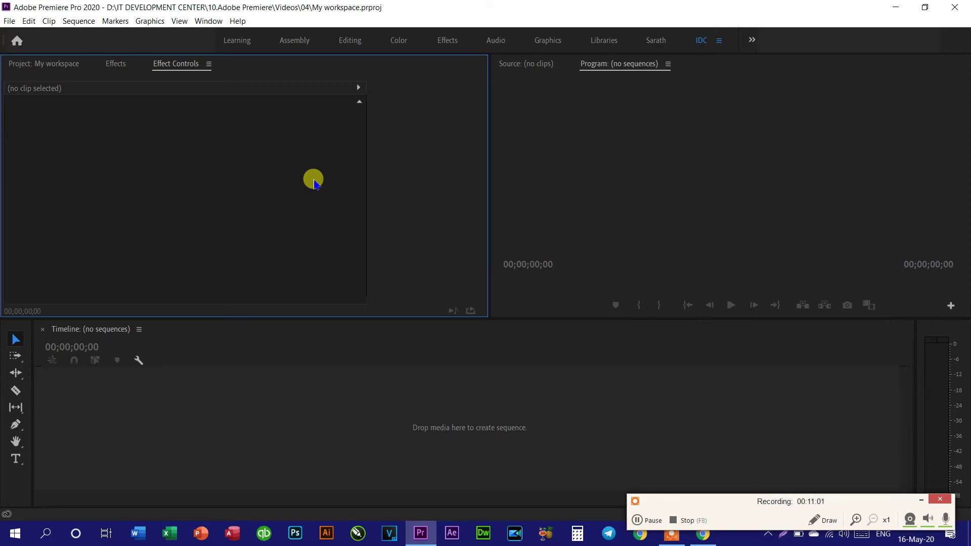
pyautogui.click(570, 196)
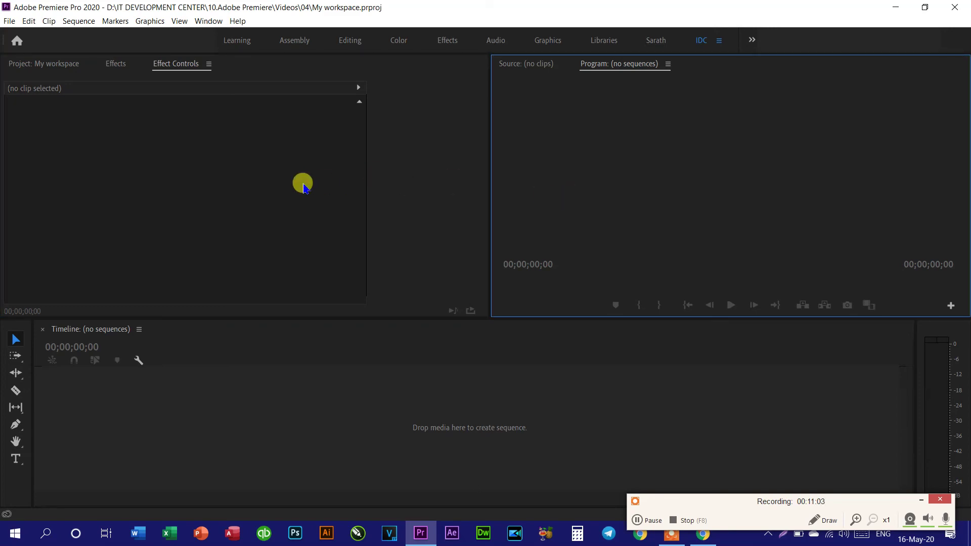
pyautogui.click(303, 187)
pyautogui.click(396, 412)
pyautogui.click(558, 229)
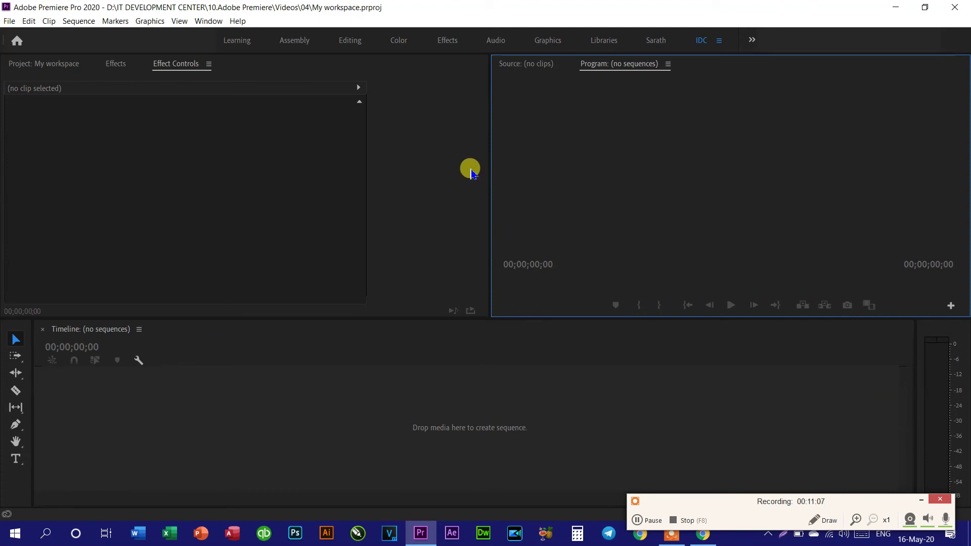
pyautogui.moveTo(540, 71)
pyautogui.mouseDown()
pyautogui.moveTo(724, 63)
pyautogui.moveTo(730, 42)
pyautogui.mouseUp()
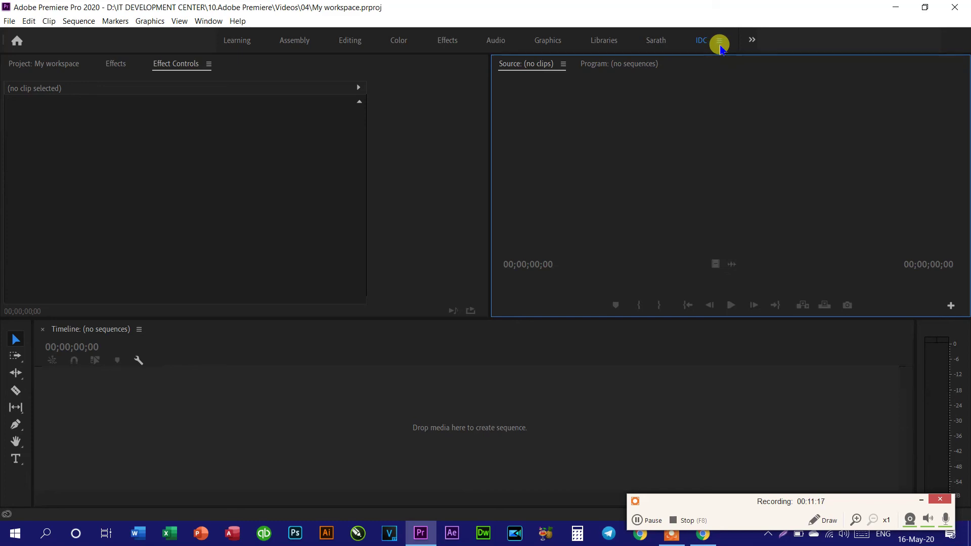
# Close the Effects and Effect Controls panels from their tab menus.
pyautogui.click(119, 64)
pyautogui.rightClick(129, 64)
pyautogui.click(147, 70)
pyautogui.rightClick(136, 65)
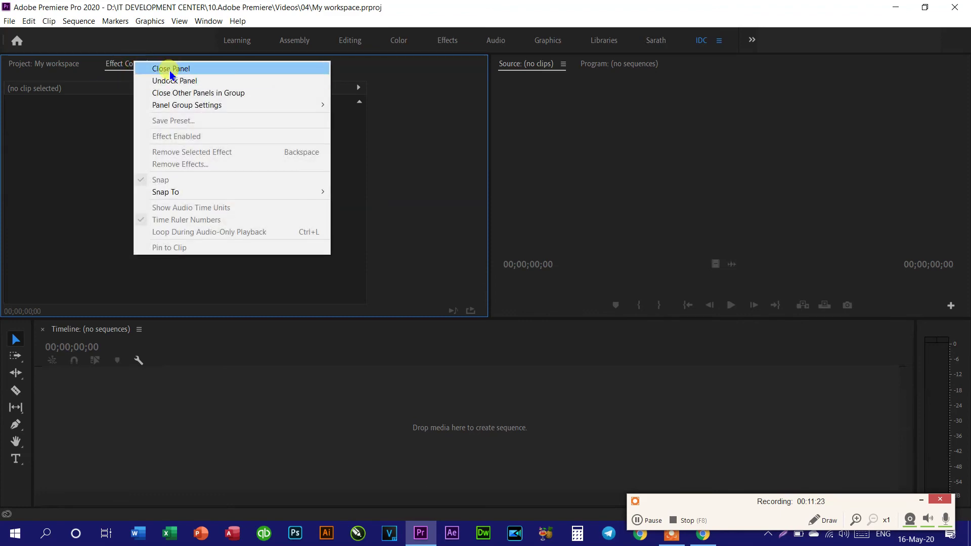
pyautogui.click(170, 70)
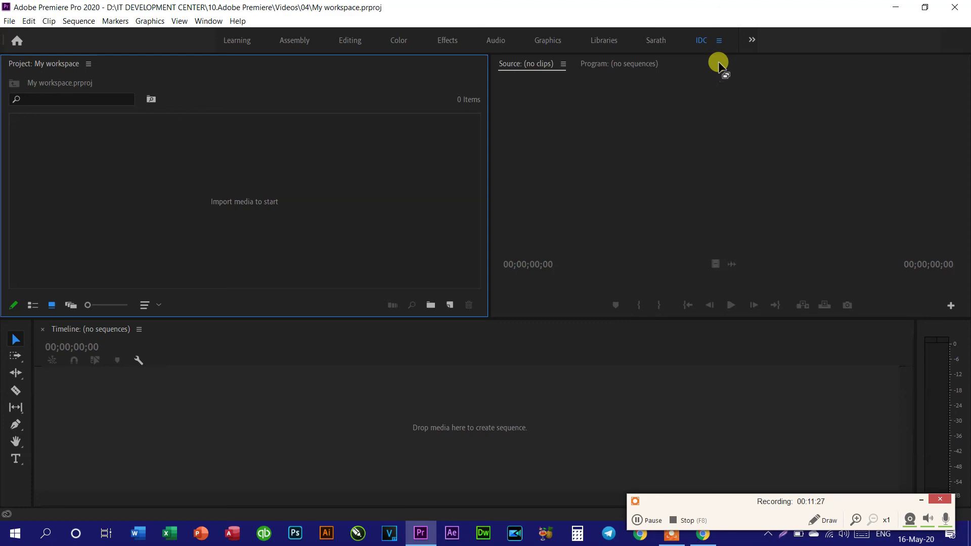
# Reset the IDC workspace to its saved layout and check that Effects and Effect Controls returned.
pyautogui.click(719, 40)
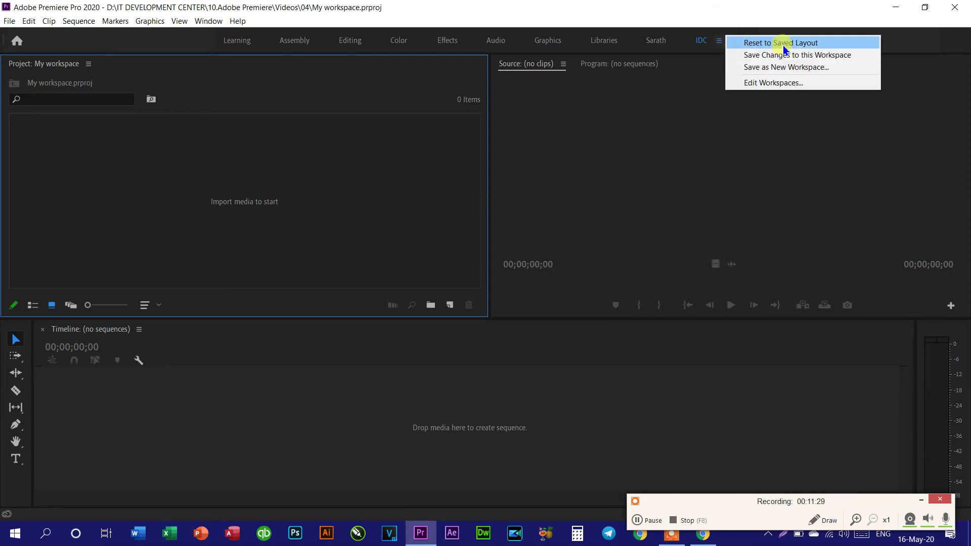
pyautogui.click(818, 44)
pyautogui.click(119, 71)
pyautogui.click(66, 62)
pyautogui.click(123, 62)
pyautogui.click(186, 69)
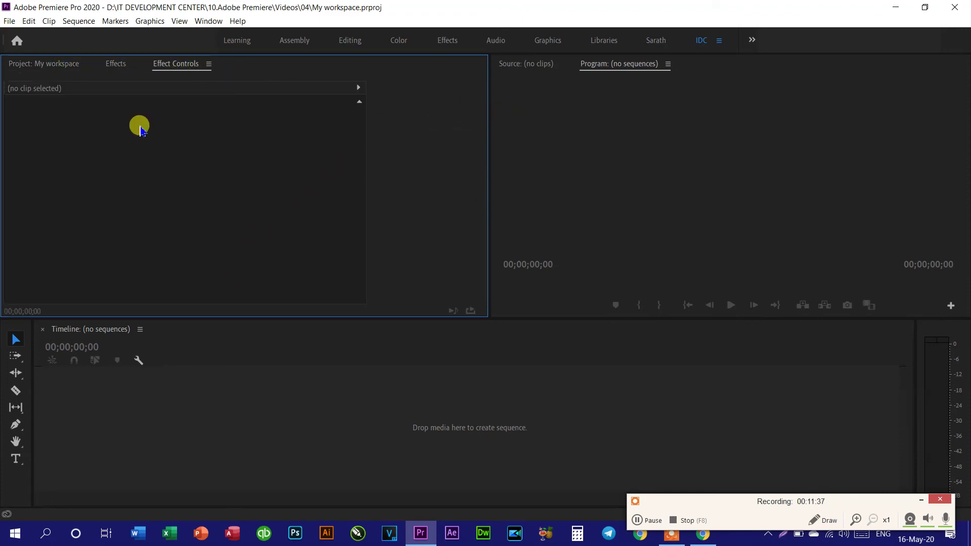
# Bring the Effects panel forward from the Window menu's panel list.
pyautogui.click(117, 61)
pyautogui.click(210, 22)
pyautogui.moveTo(239, 35)
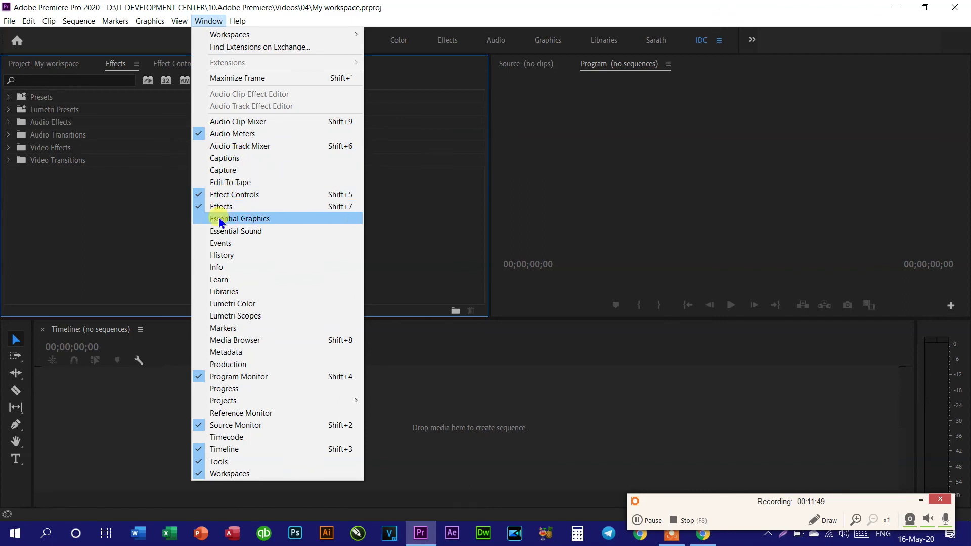
pyautogui.click(197, 205)
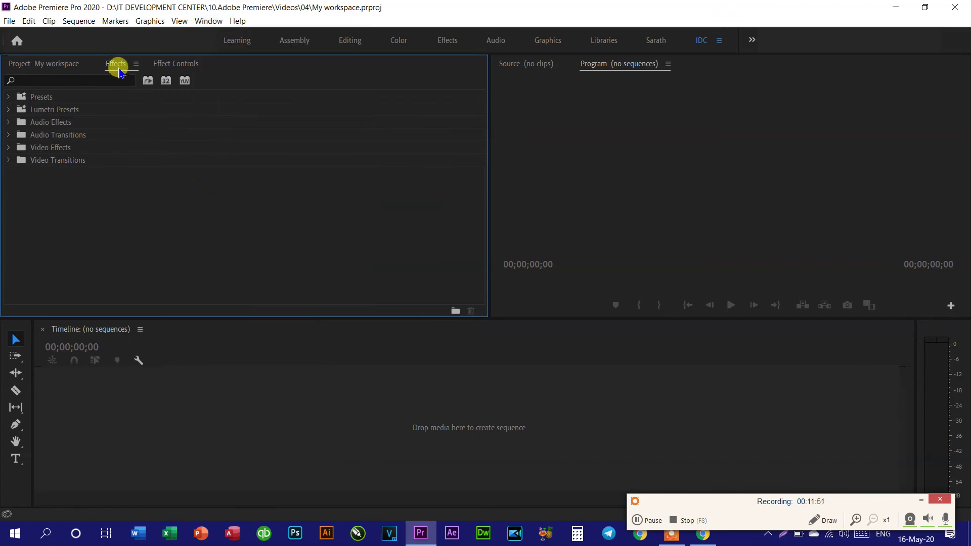
pyautogui.click(208, 21)
pyautogui.click(218, 206)
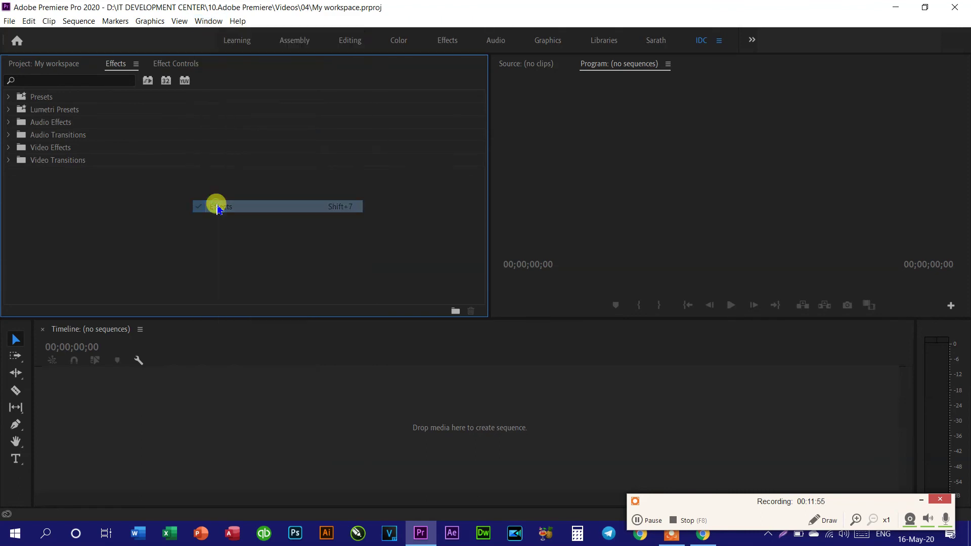
pyautogui.click(208, 21)
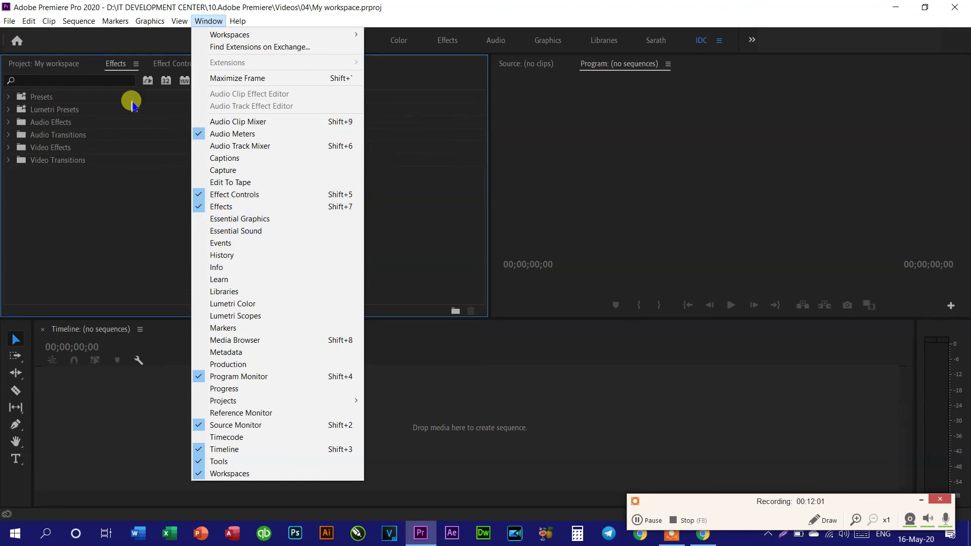
pyautogui.click(139, 78)
# Close the Effects panel and reopen it from the Window menu so it follows Effect Controls.
pyautogui.click(136, 64)
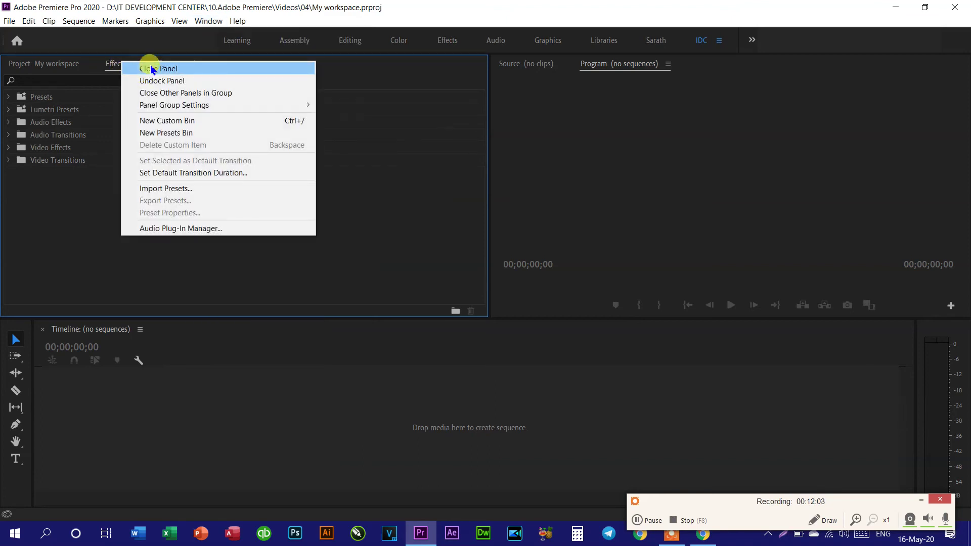
pyautogui.click(166, 71)
pyautogui.click(51, 63)
pyautogui.click(132, 64)
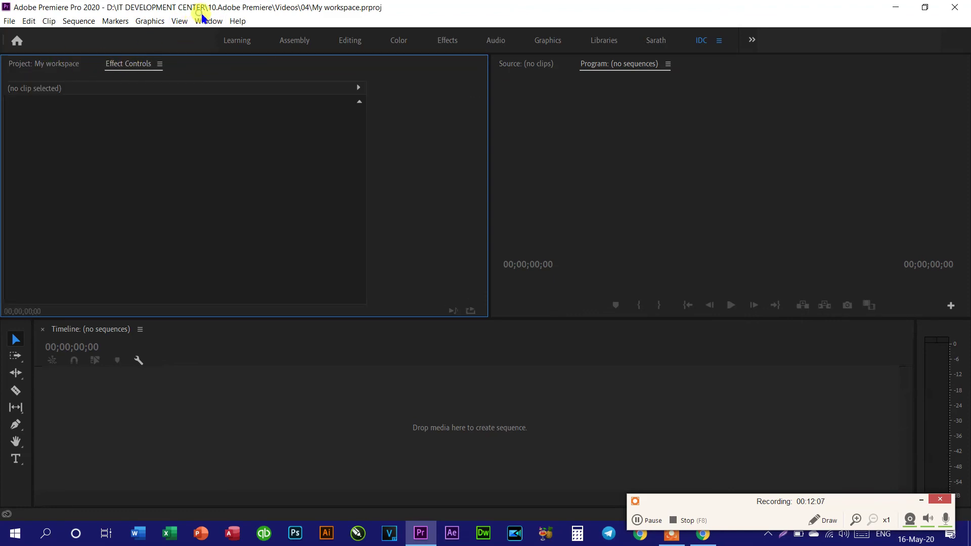
pyautogui.click(204, 20)
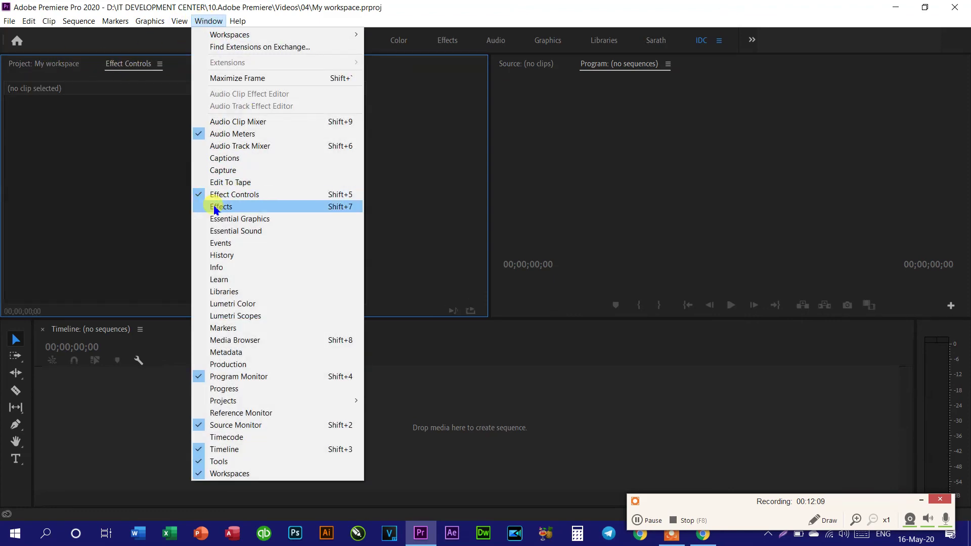
pyautogui.click(217, 207)
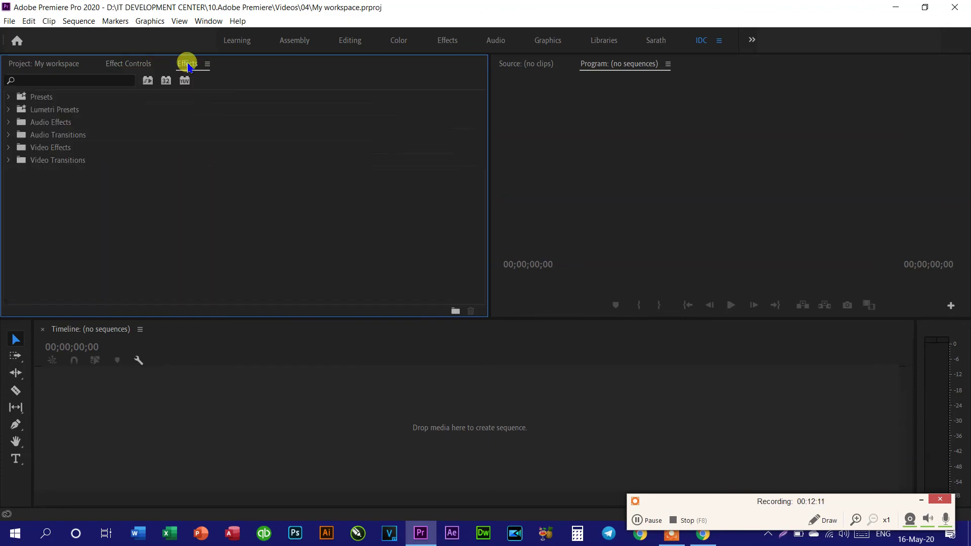
pyautogui.click(719, 41)
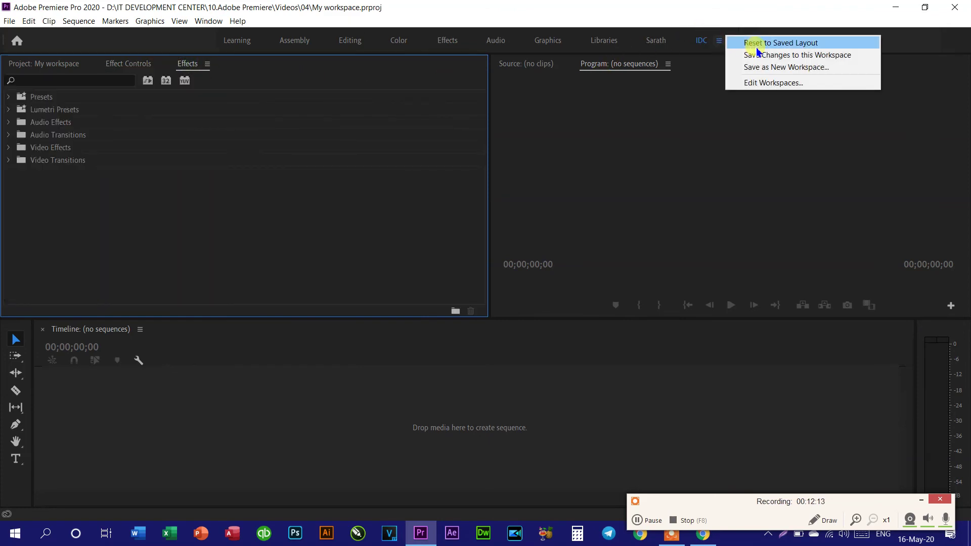
# Reset IDC to its saved layout, then activate Program, Timeline and Effect Controls in turn to verify.
pyautogui.click(814, 44)
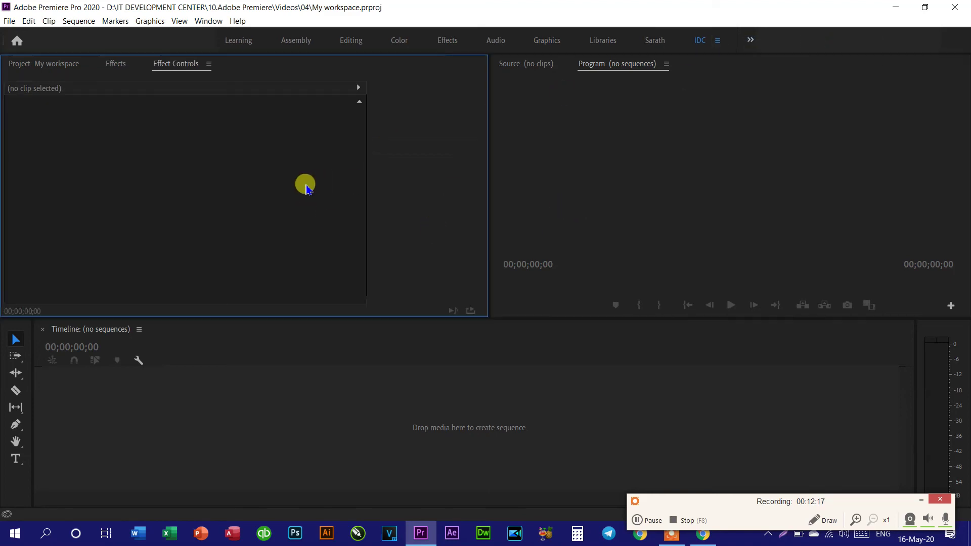
pyautogui.click(517, 188)
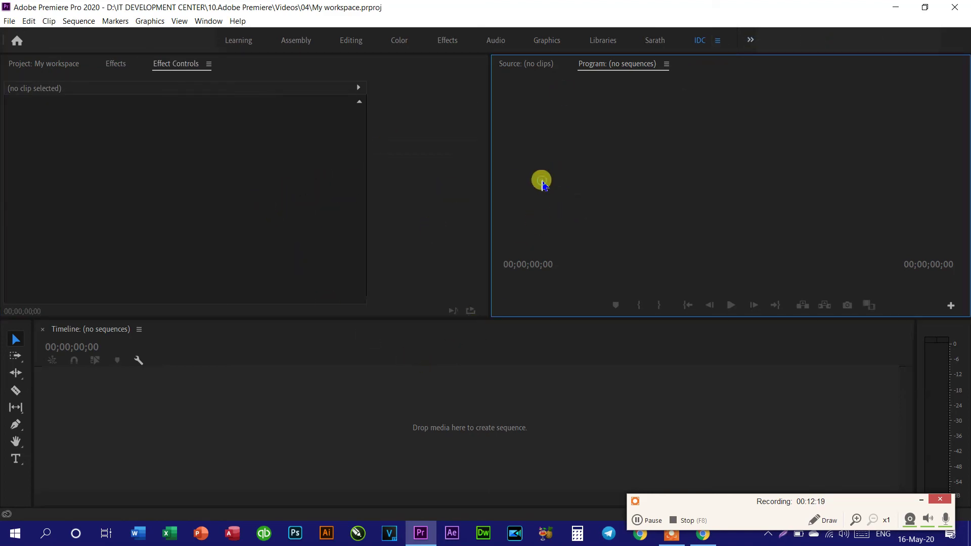
pyautogui.click(527, 377)
pyautogui.click(277, 234)
pyautogui.click(563, 168)
pyautogui.click(537, 378)
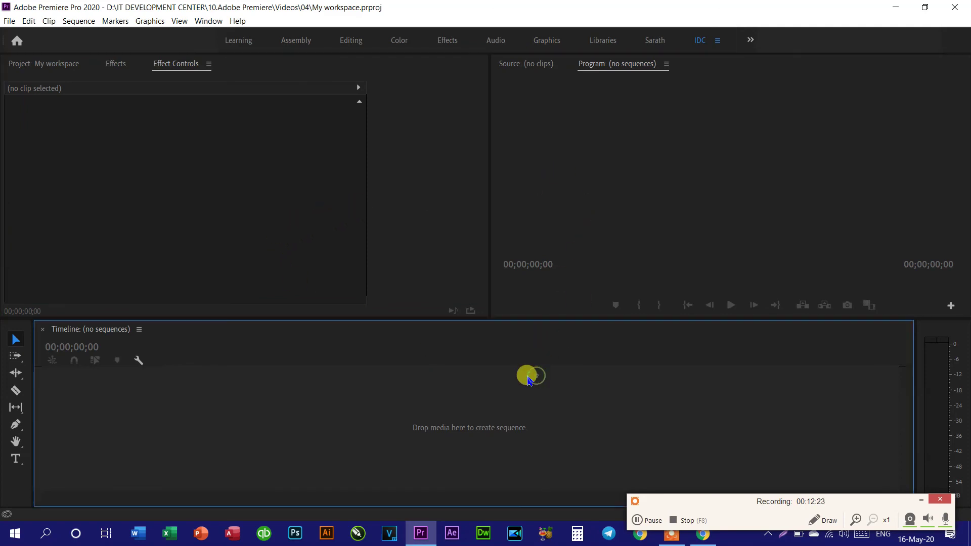
pyautogui.click(291, 234)
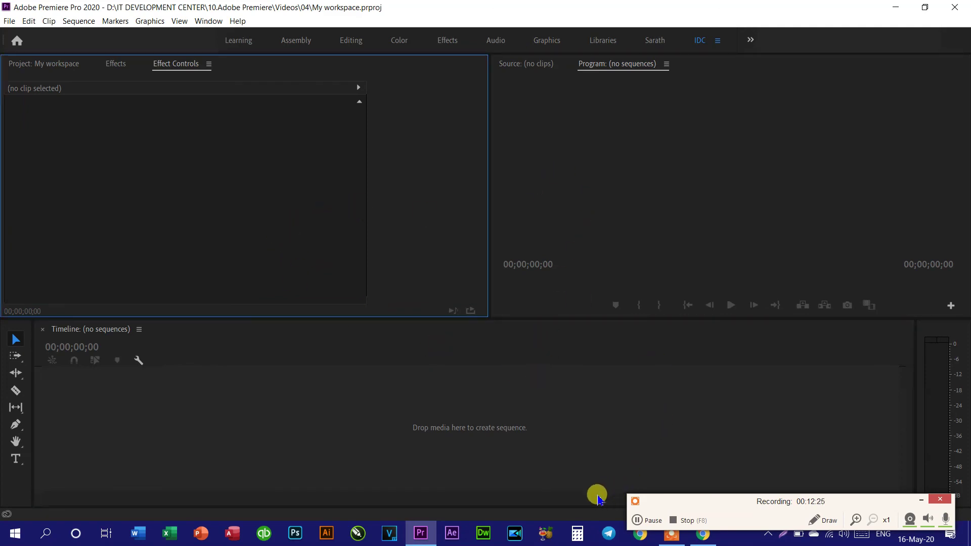